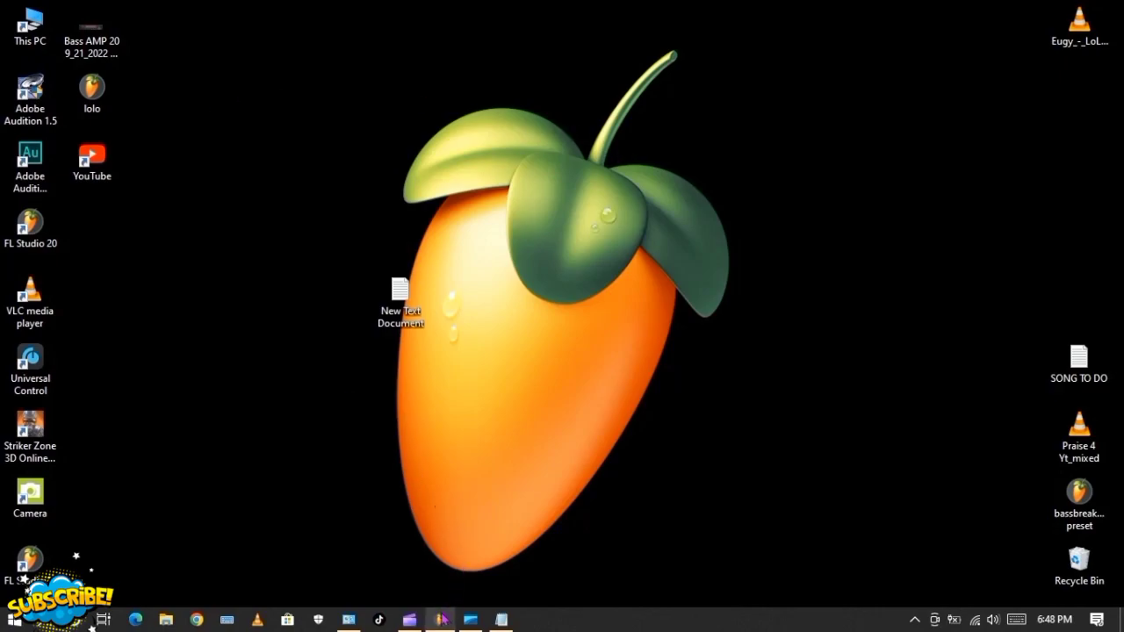
Step: Switch to FL Studio and select ASIO4ALL v2 as the audio device in the audio settings
click(440, 619)
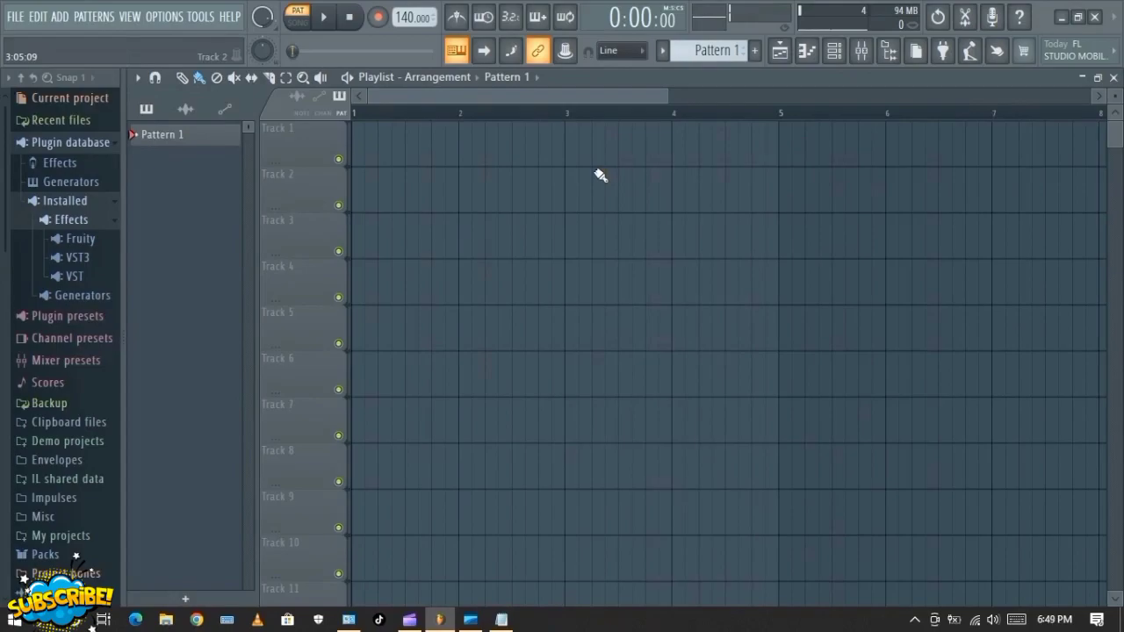
click(173, 21)
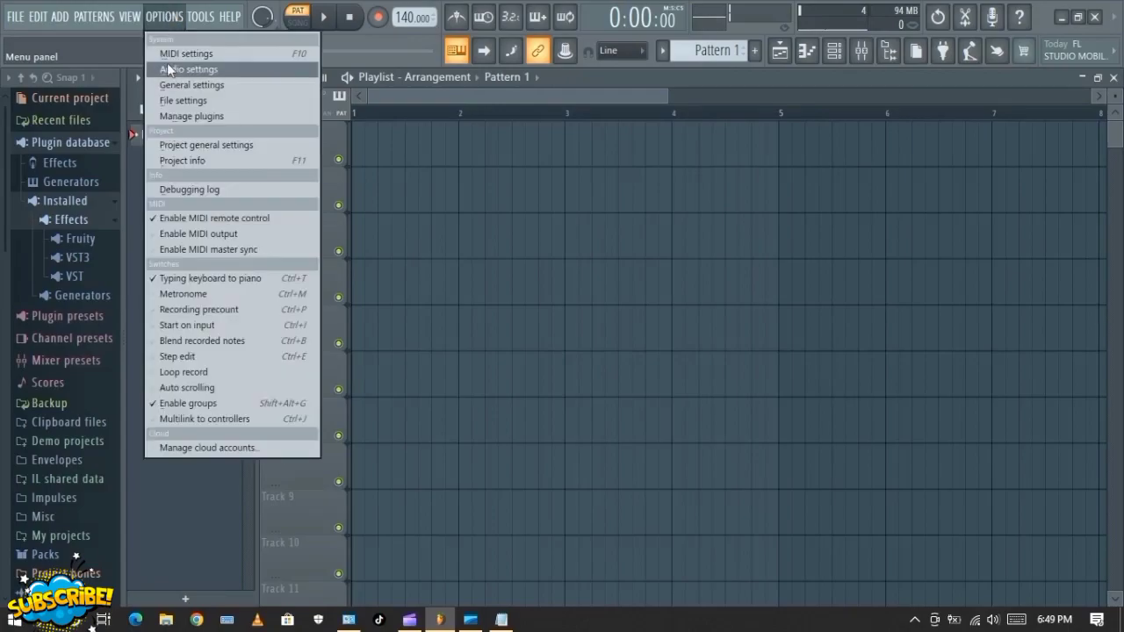
click(167, 63)
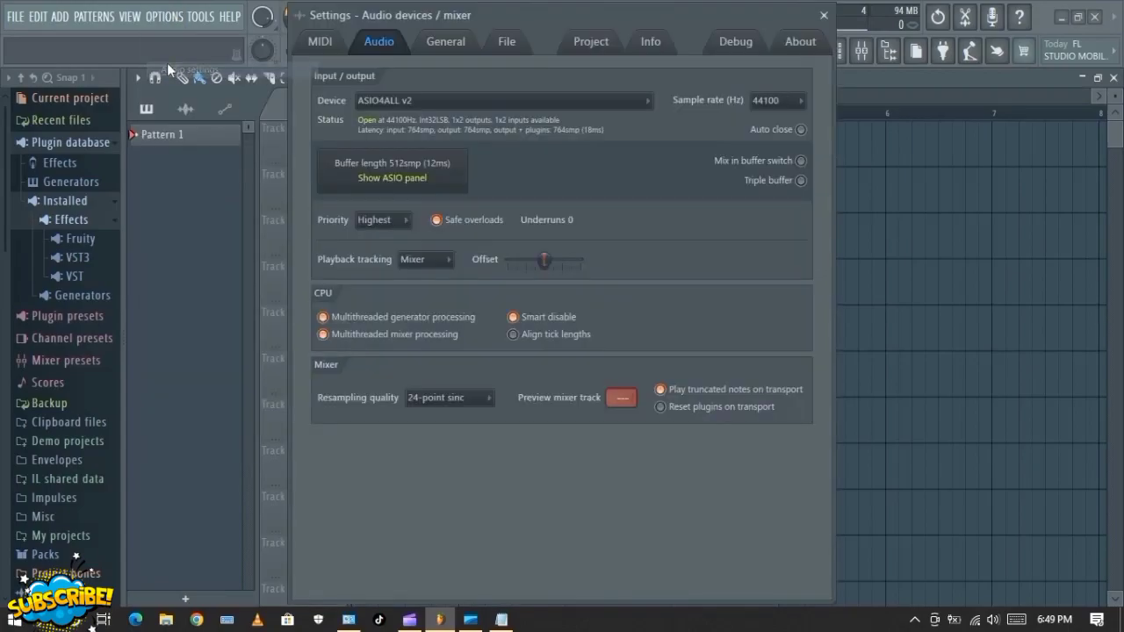
click(470, 102)
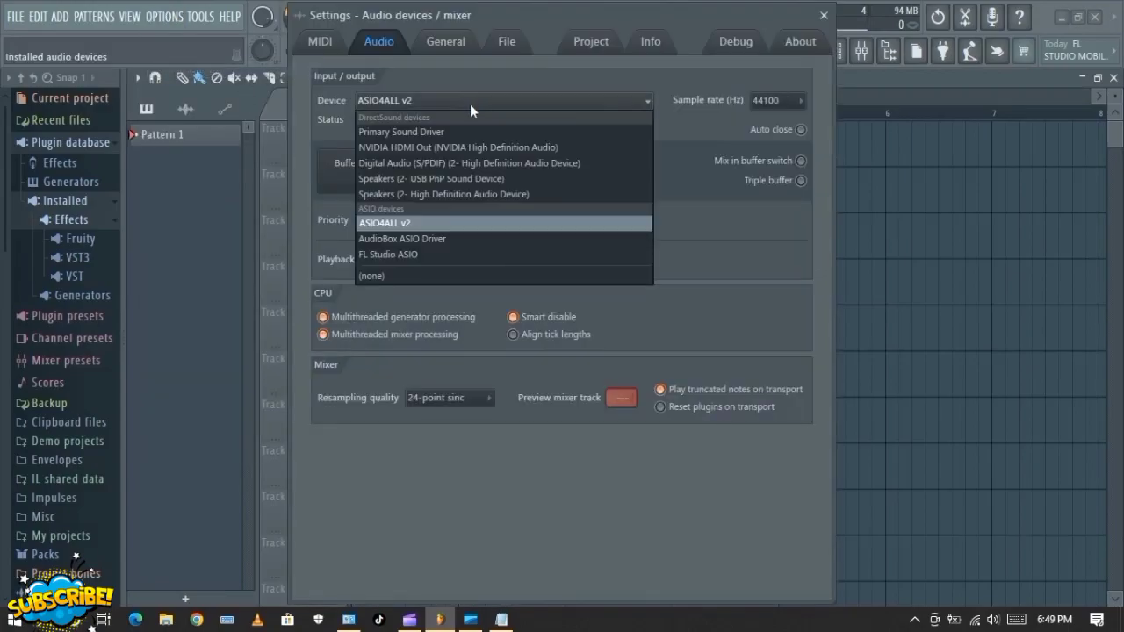
click(405, 222)
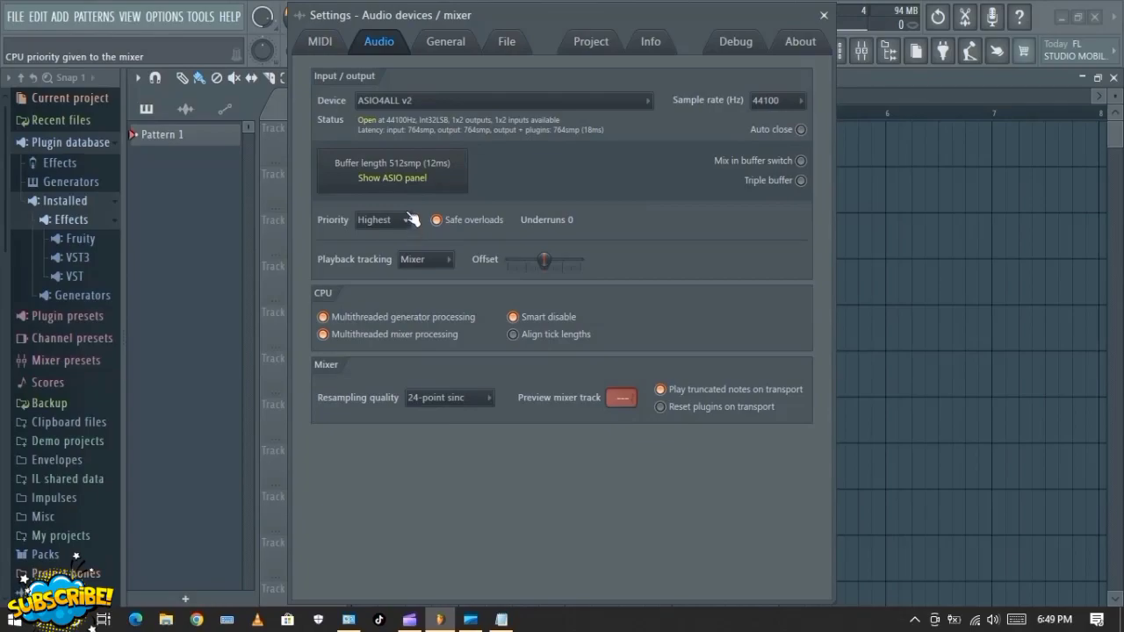
click(823, 16)
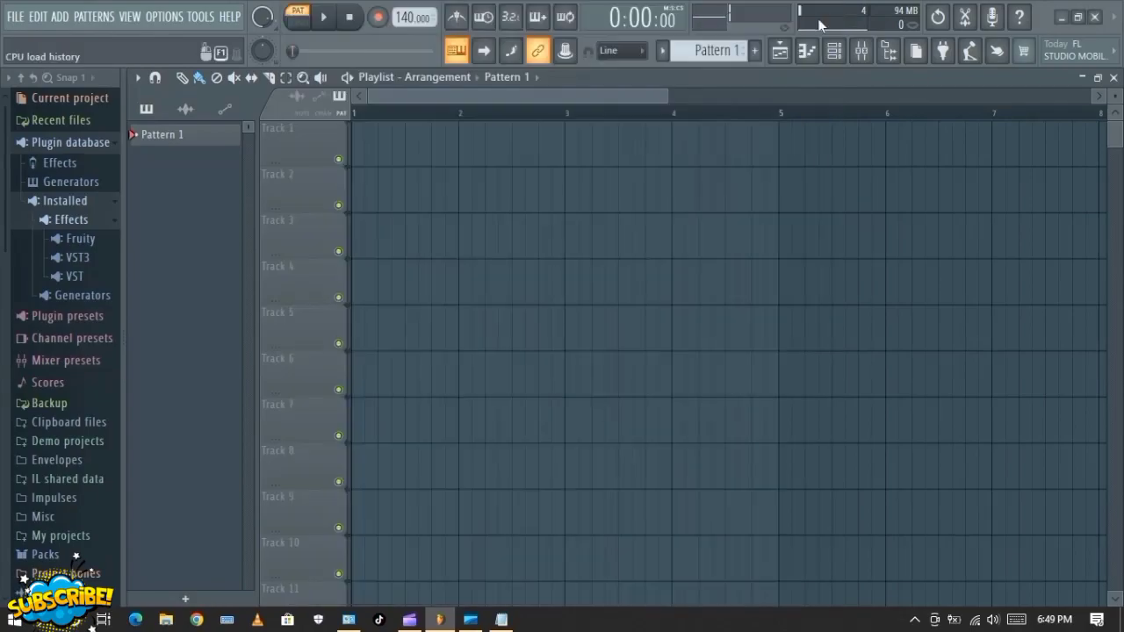
Step: Set the audio input of mixer track Insert 1 to the mono source USB PnP Sound Device 1
click(859, 52)
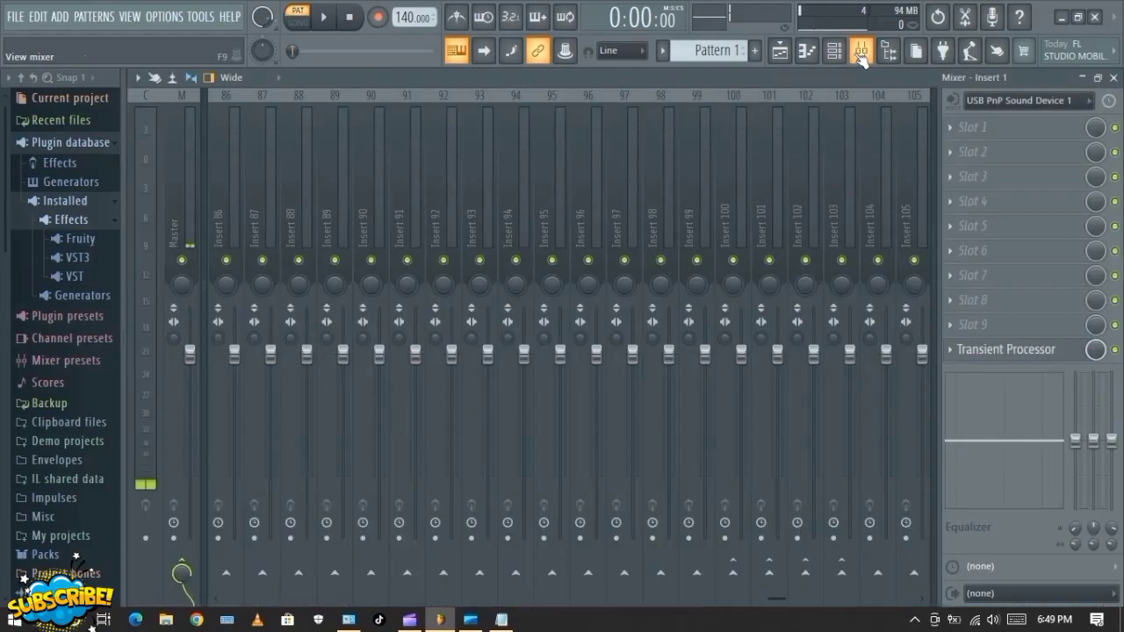
key(Left)
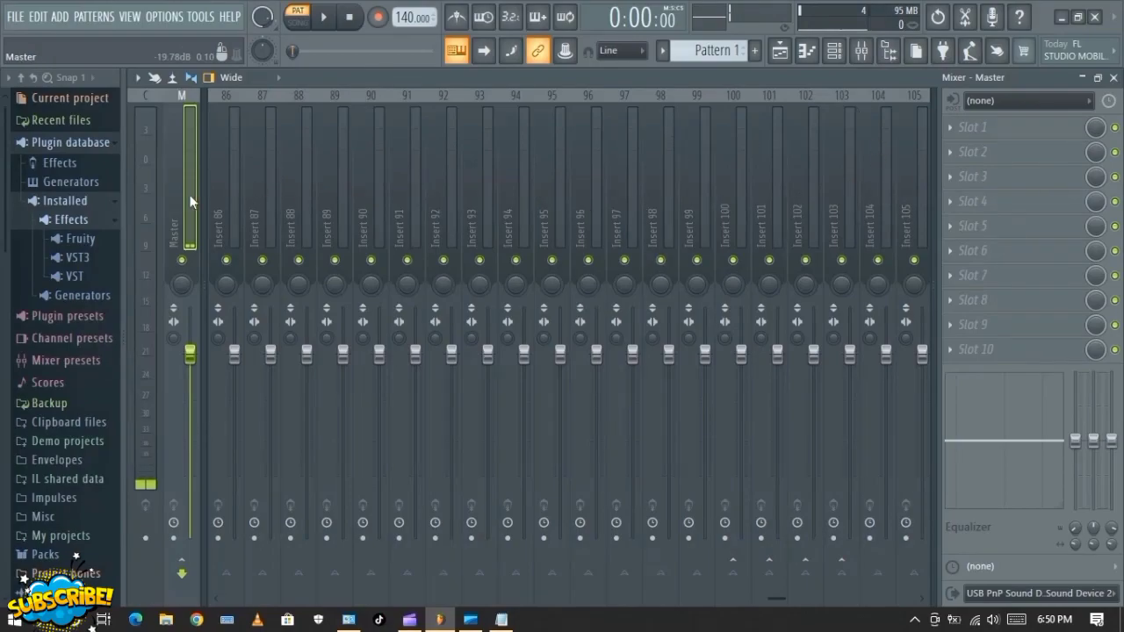
key(Right)
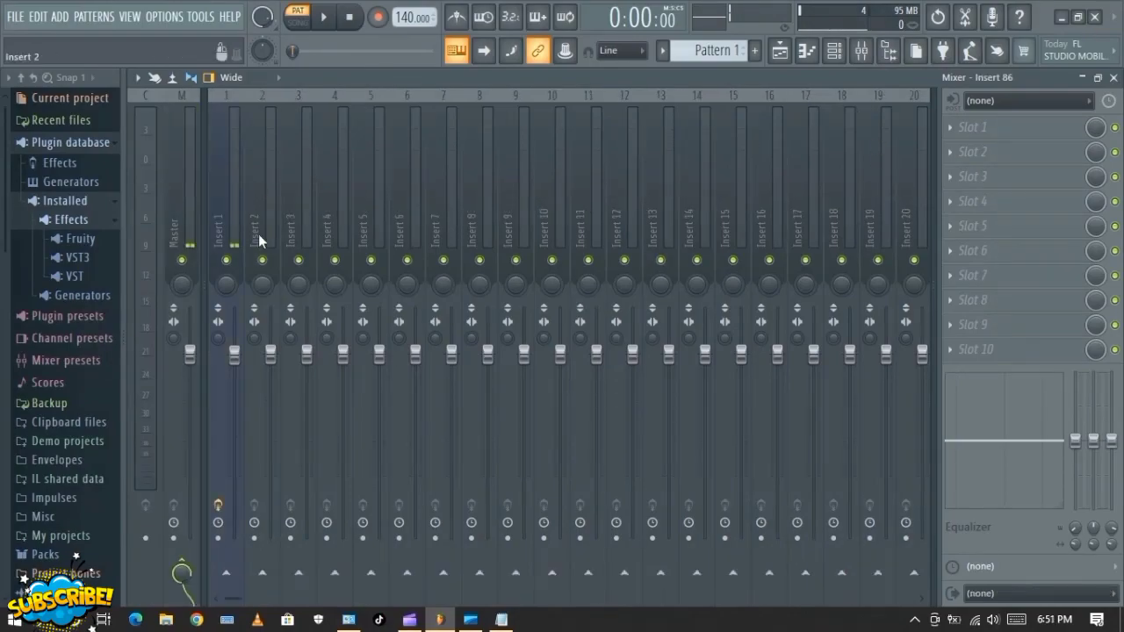
click(225, 178)
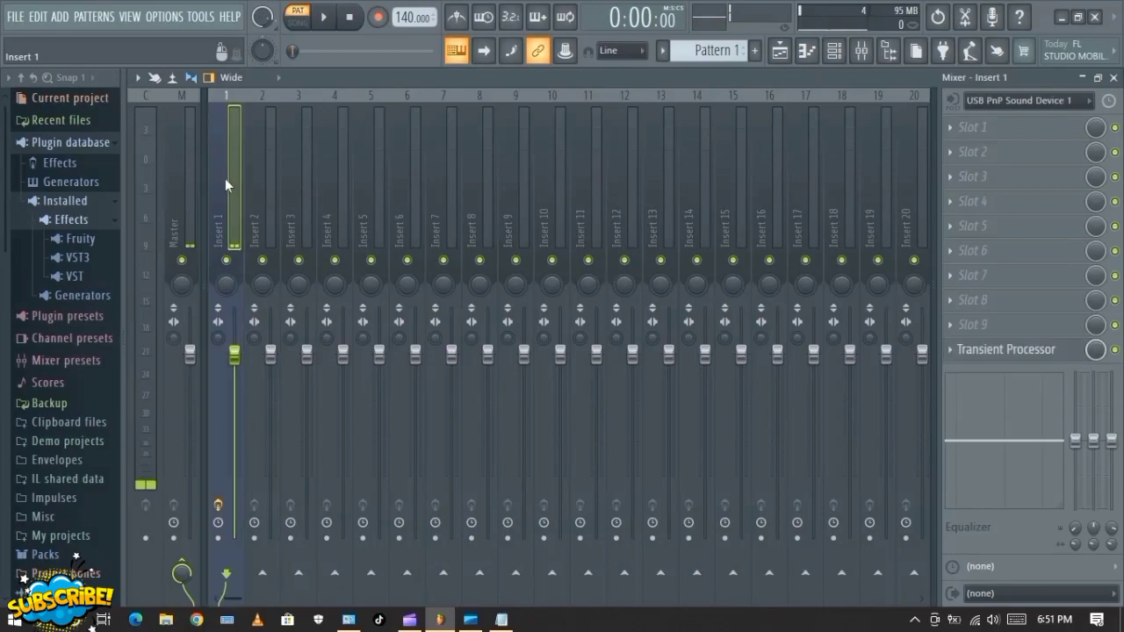
click(1010, 100)
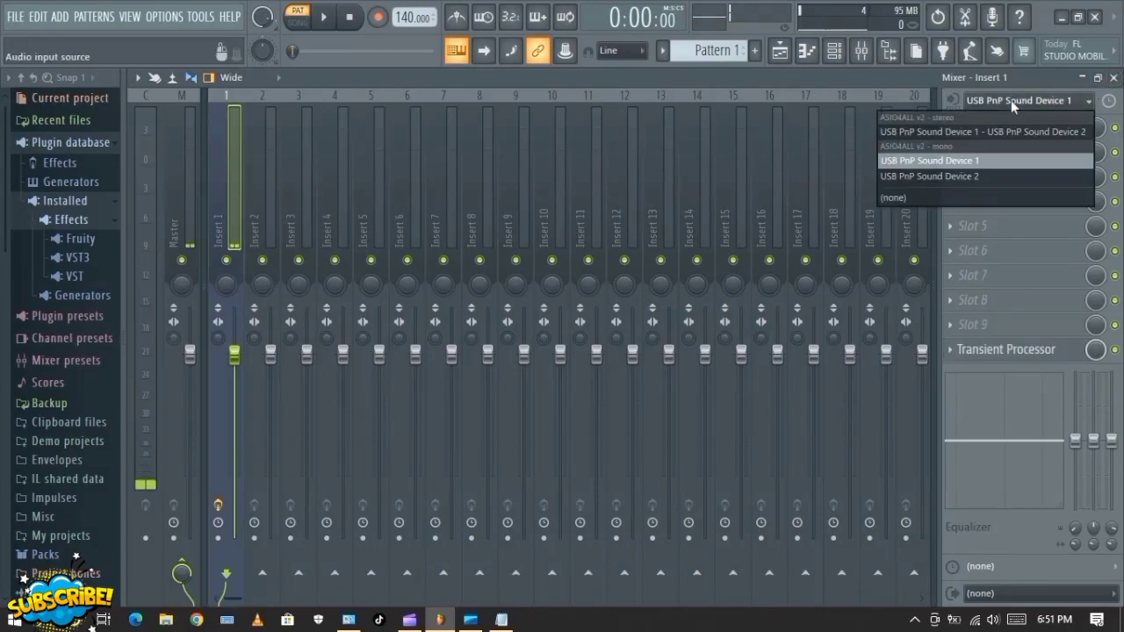
click(924, 155)
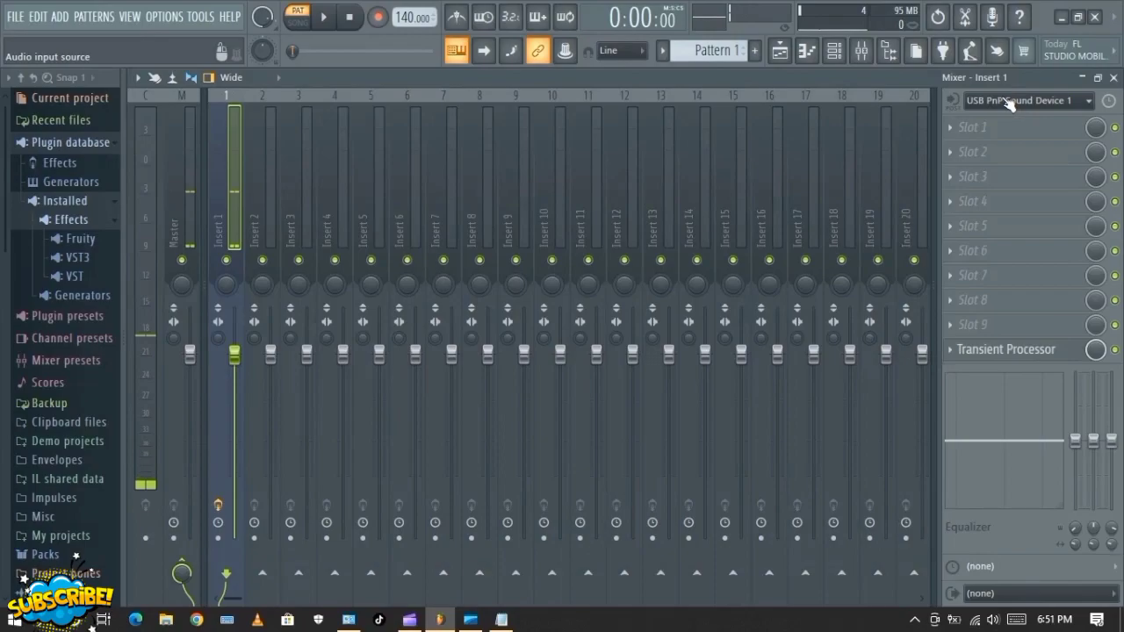
Step: Make playlist Track 1 an audio track linked to mixer track Insert 1
click(780, 52)
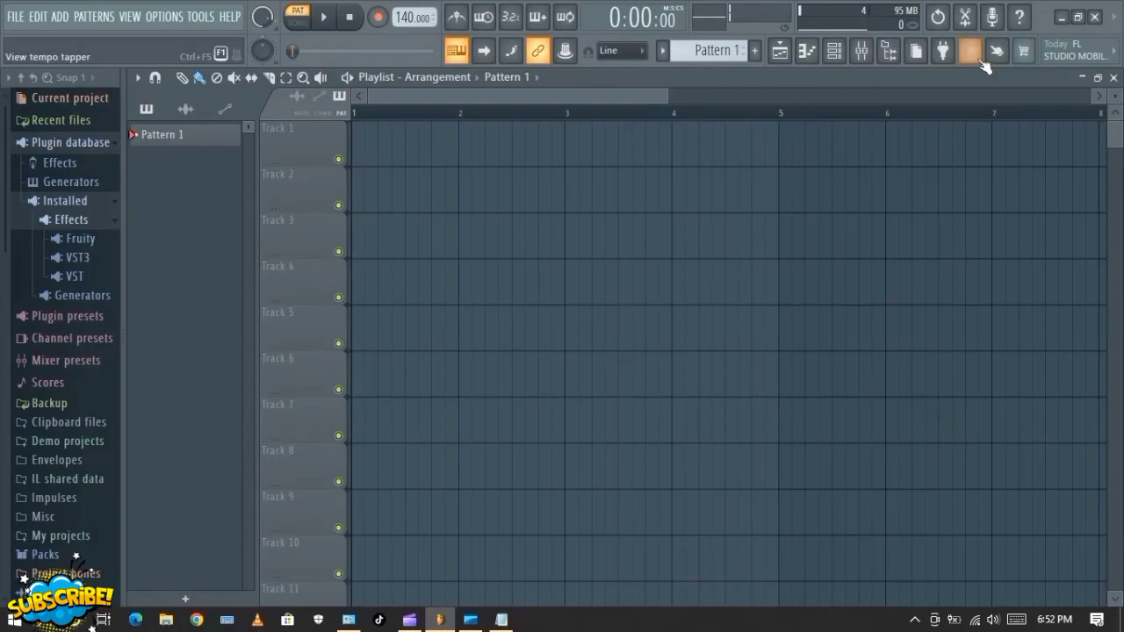
click(860, 51)
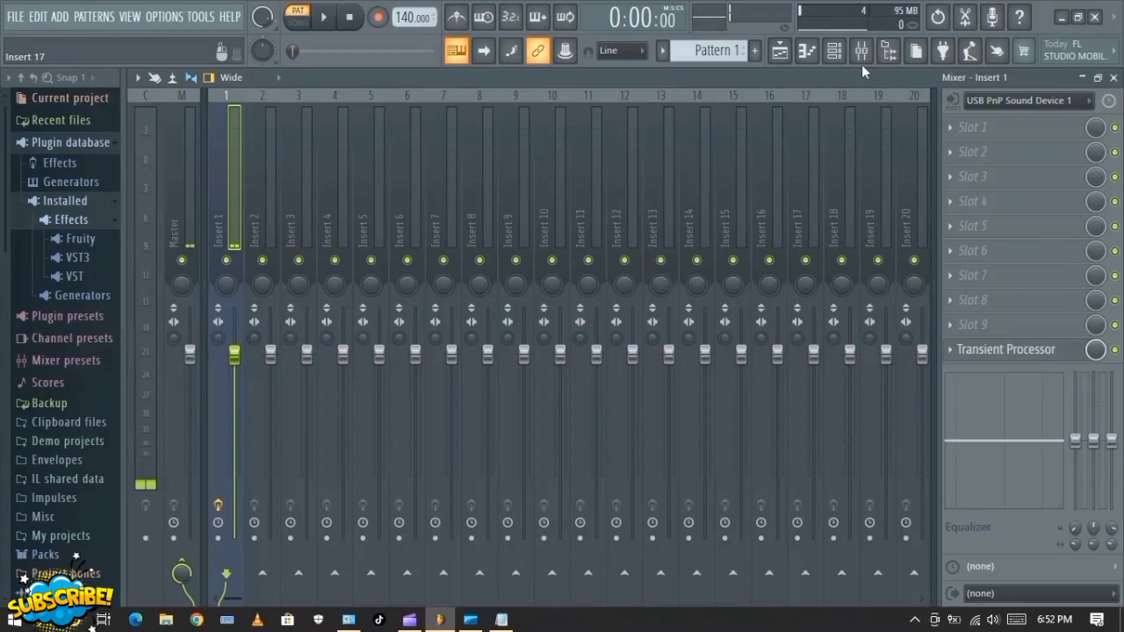
click(780, 50)
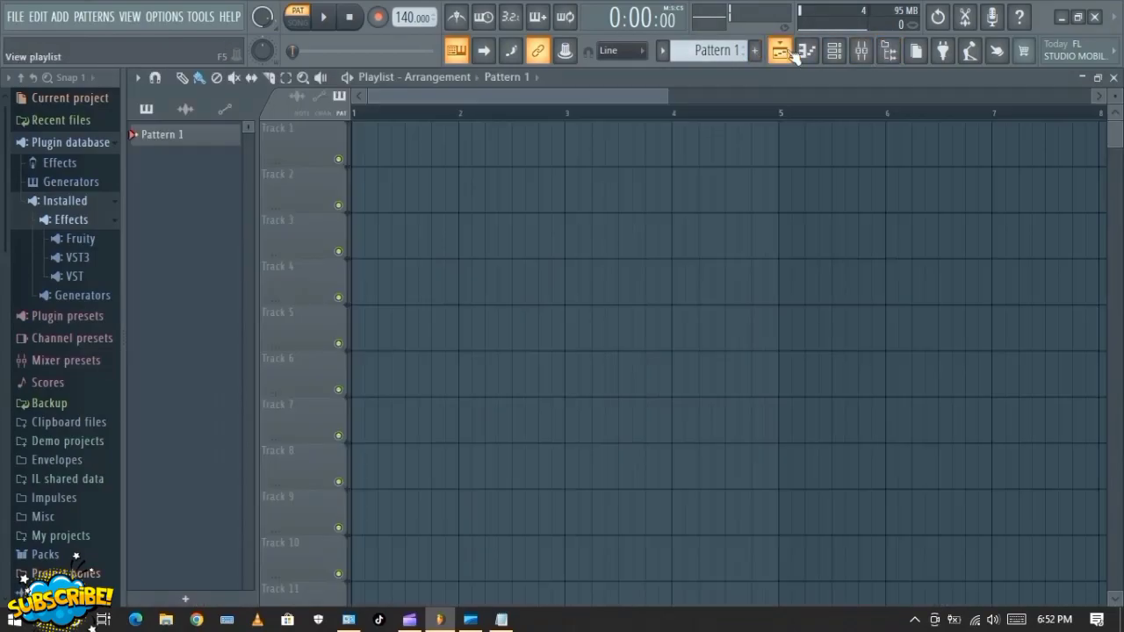
right_click(307, 137)
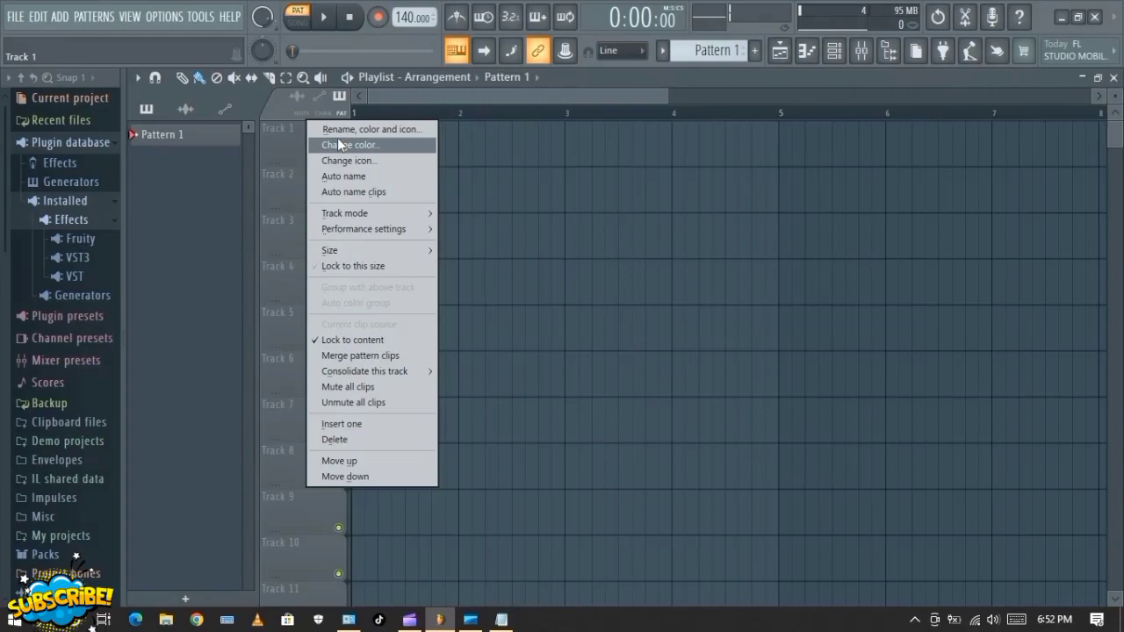
mouse_move(349, 218)
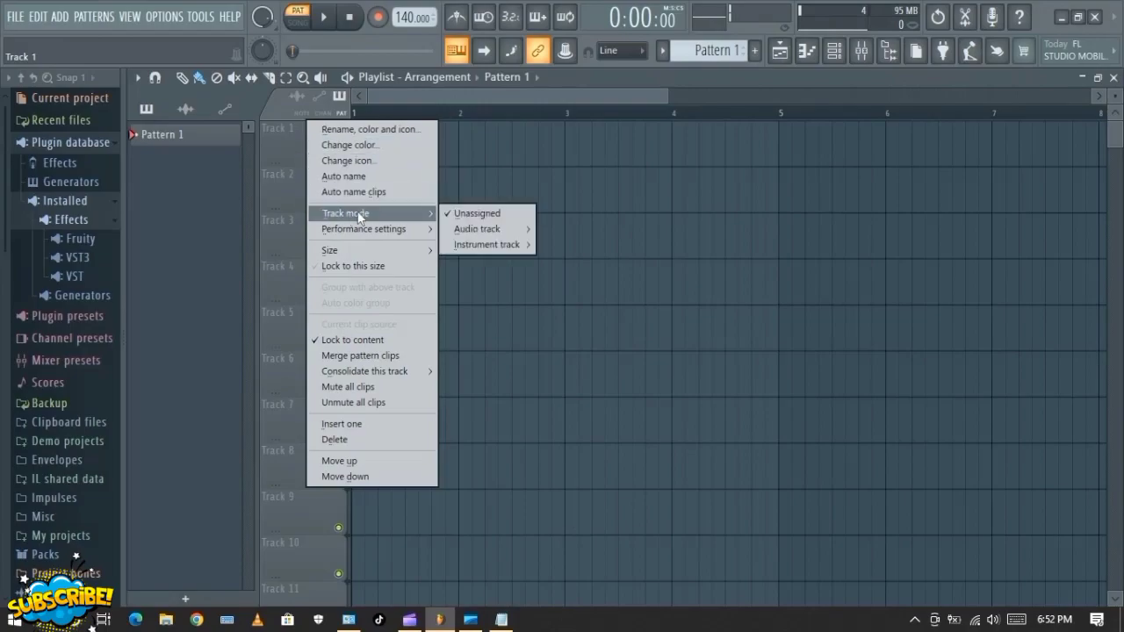
mouse_move(465, 230)
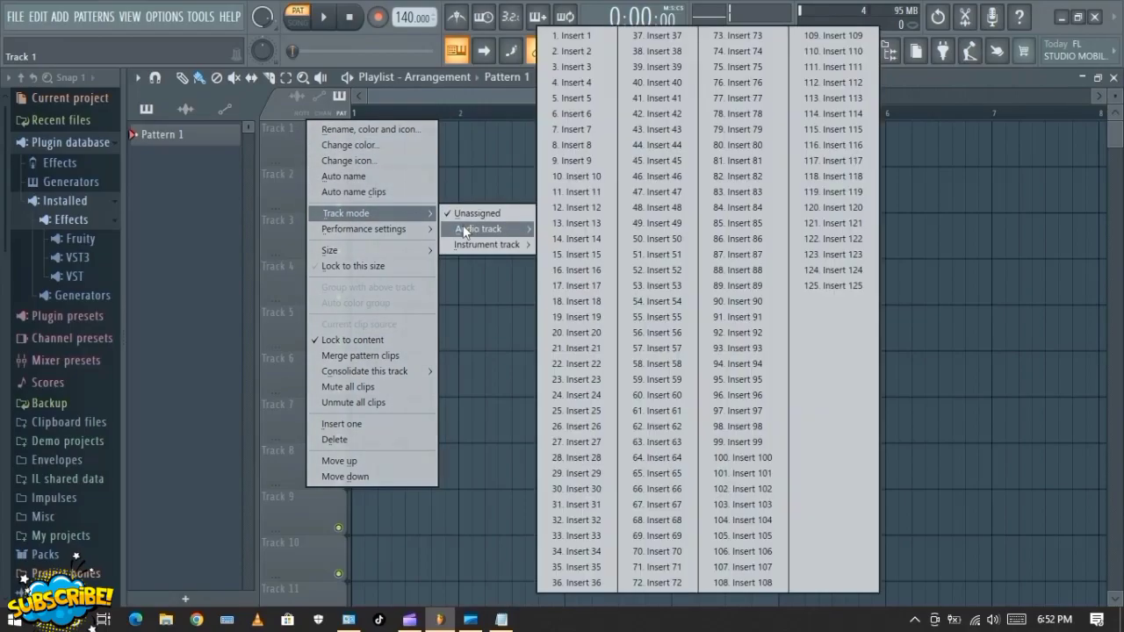
click(582, 37)
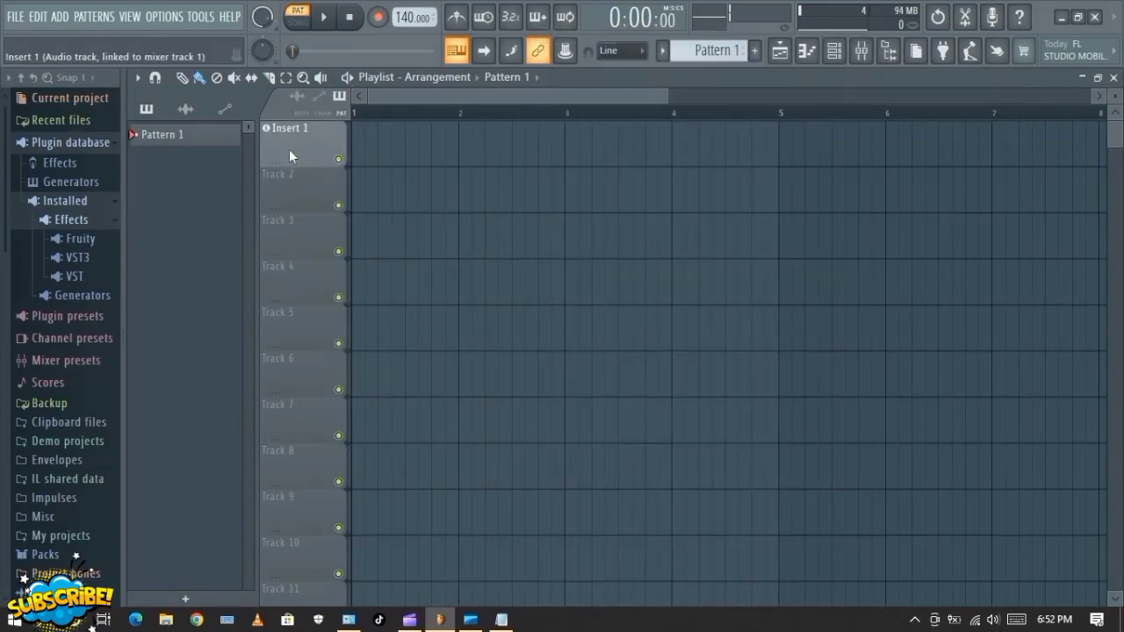
Step: Arm mixer track Insert 1 for recording
click(845, 51)
click(834, 51)
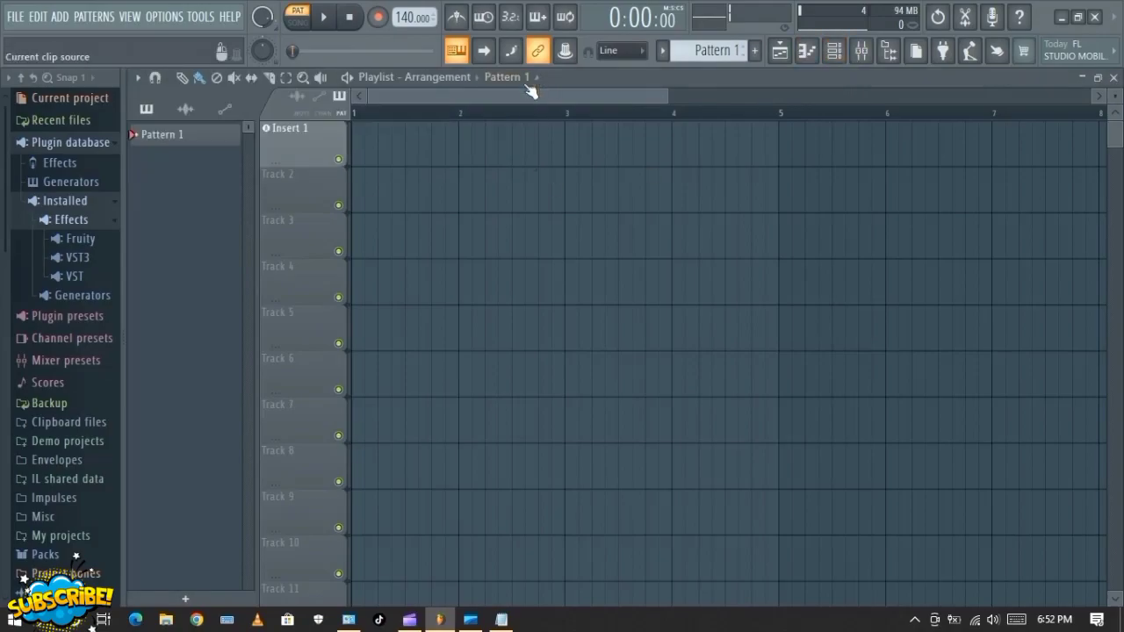
click(860, 52)
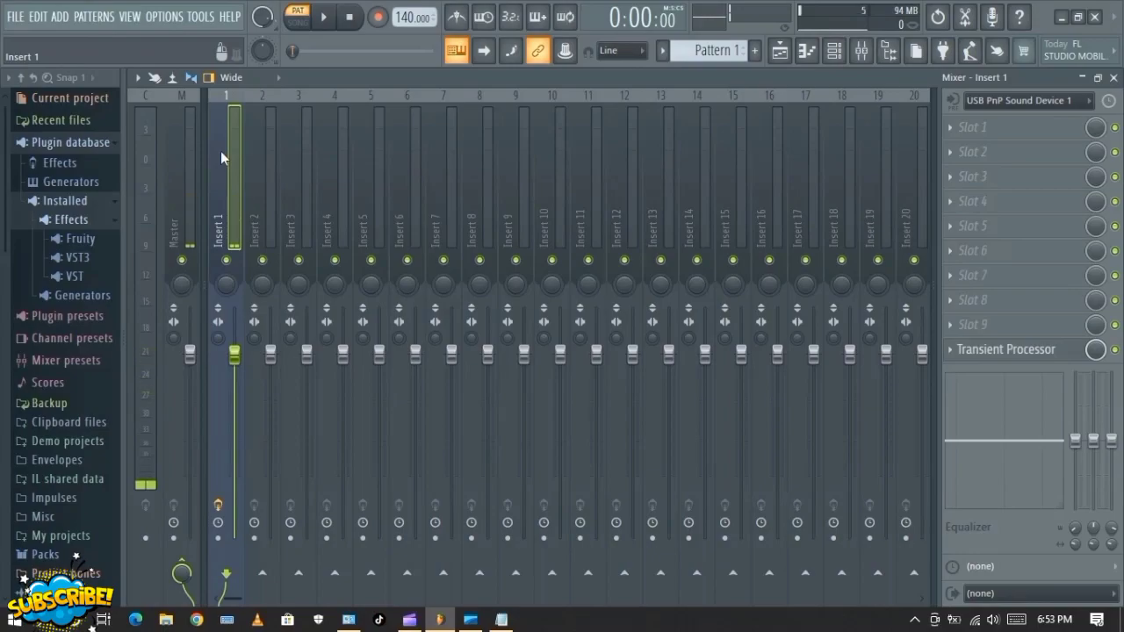
click(220, 539)
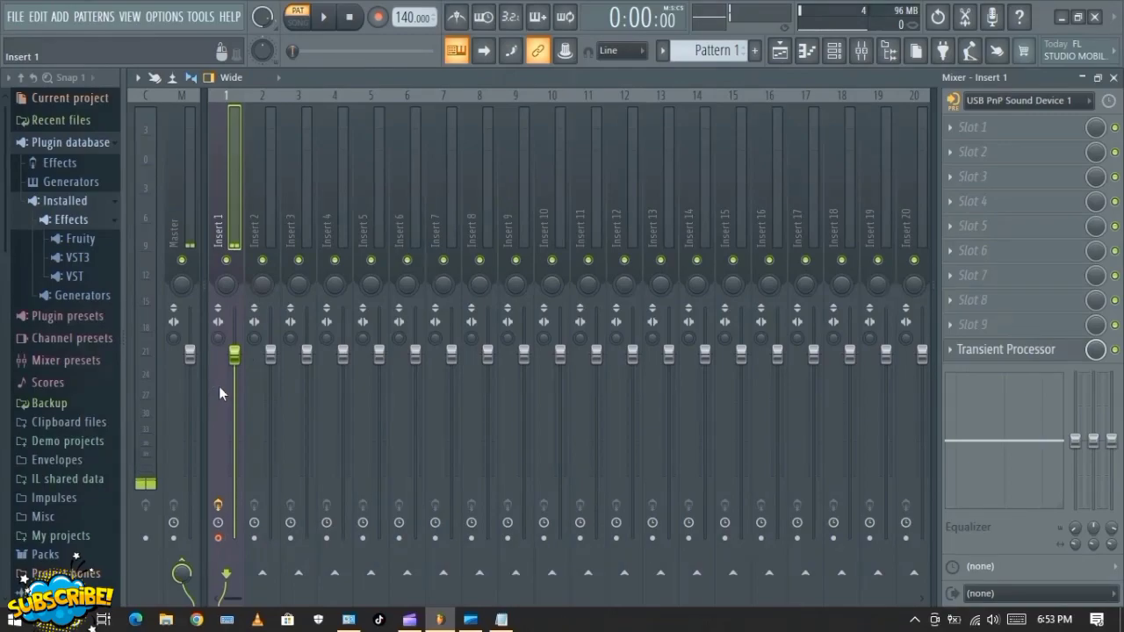
Step: Make playlist Track 2 an audio track linked to mixer track Insert 2 and check both inserts in the mixer
click(779, 51)
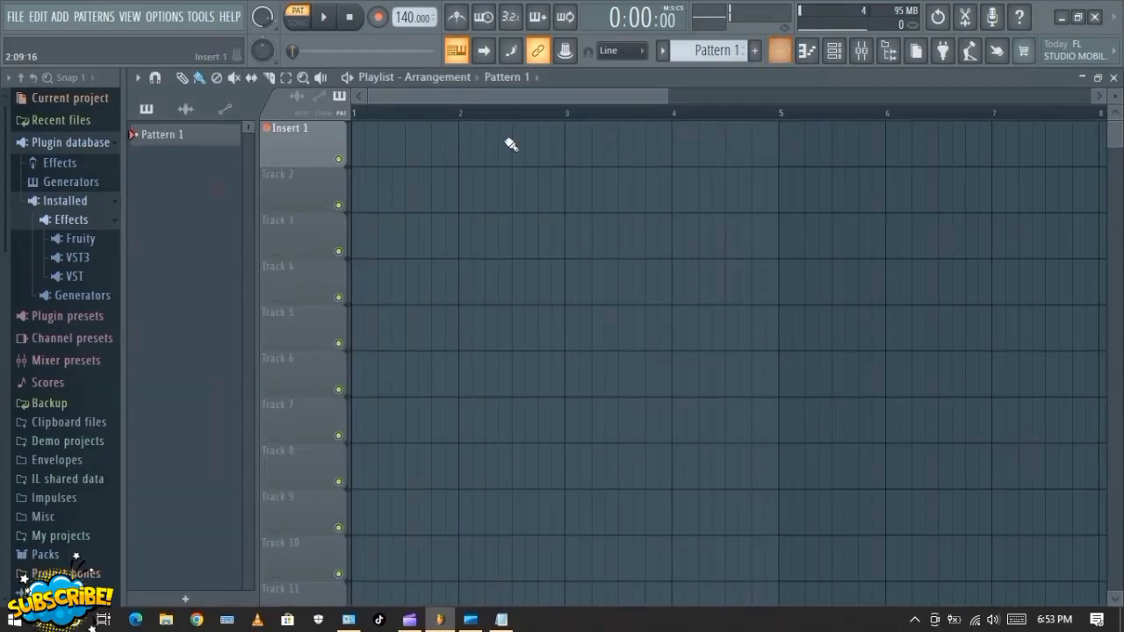
right_click(292, 180)
mouse_move(352, 259)
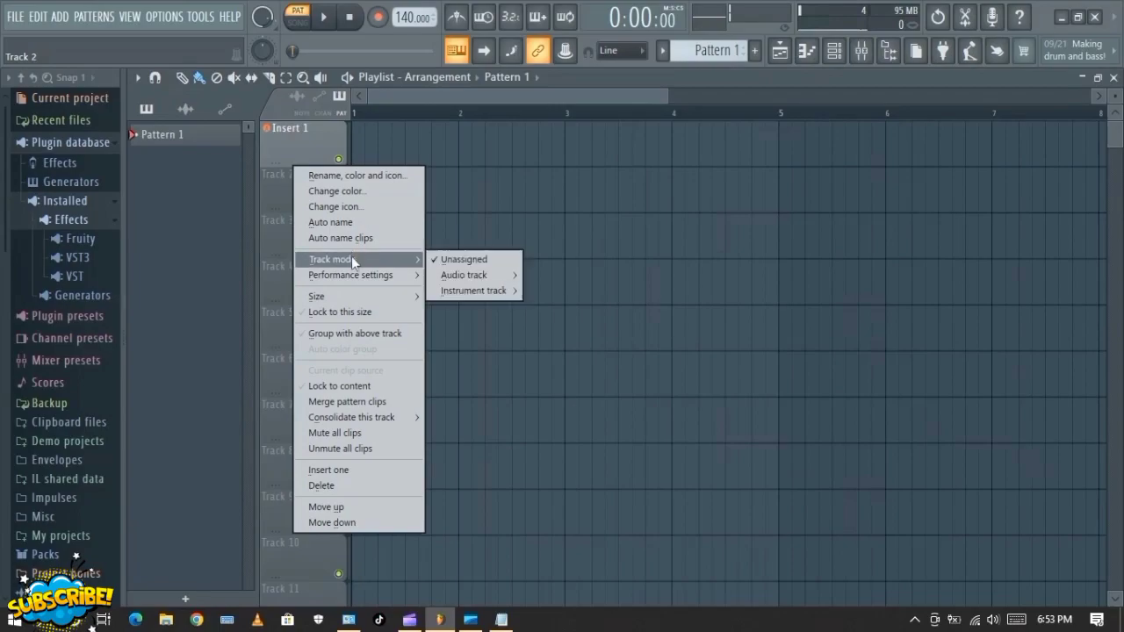
mouse_move(441, 277)
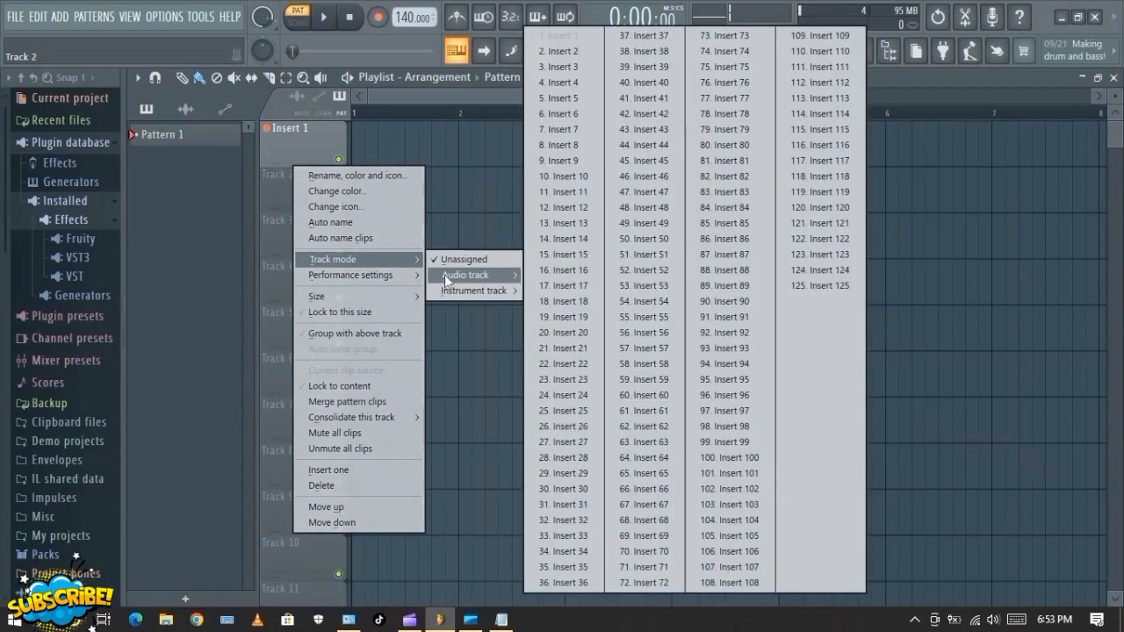
click(575, 50)
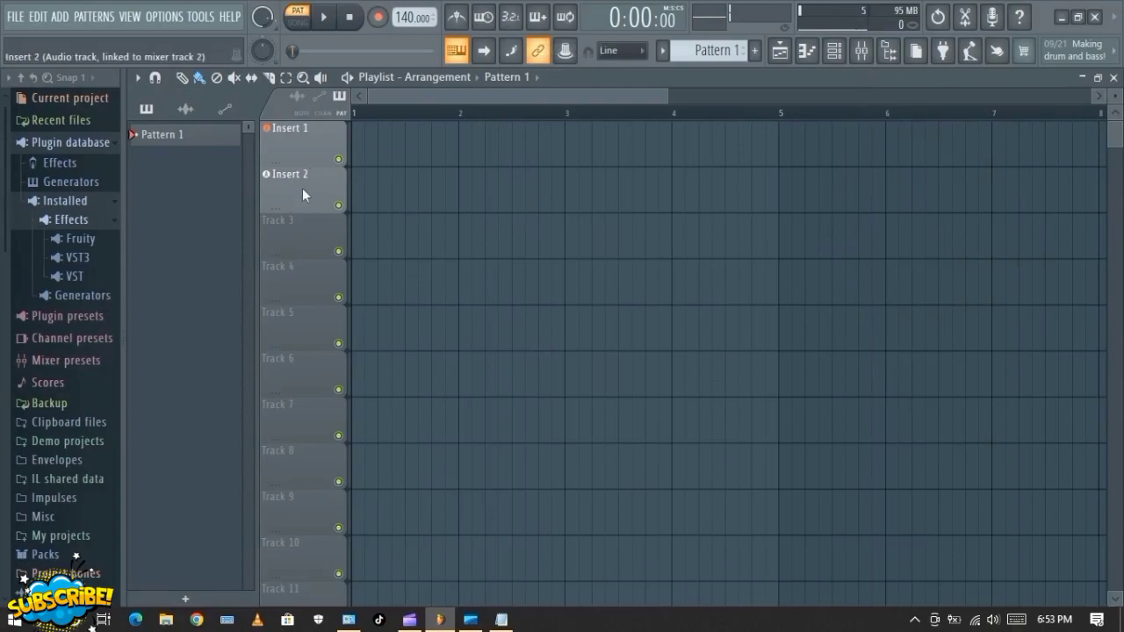
click(859, 55)
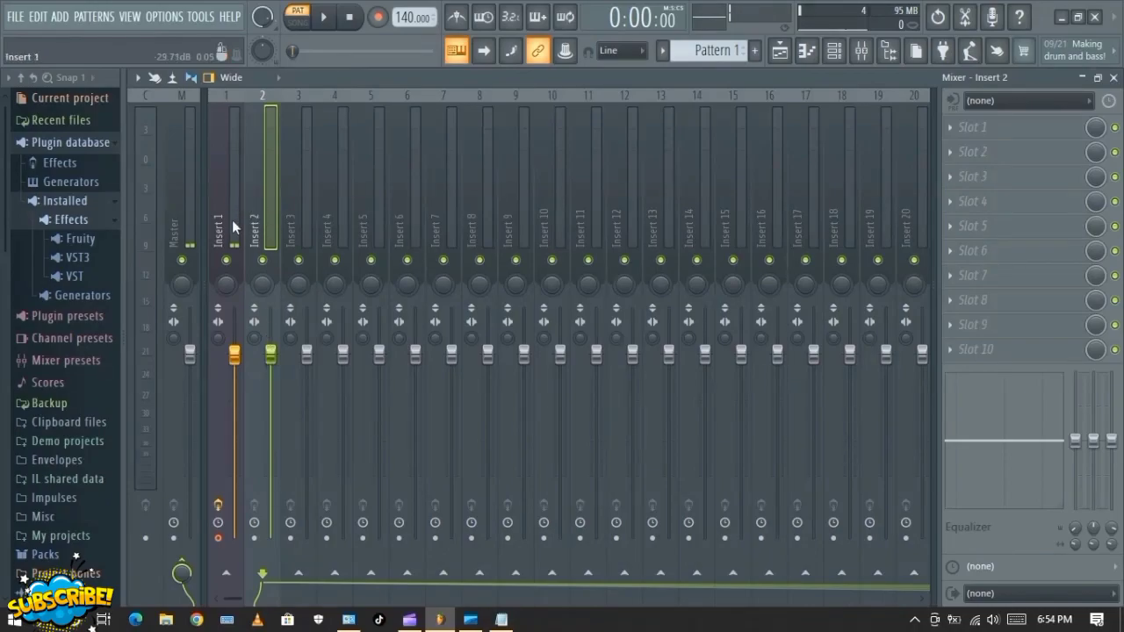
click(859, 52)
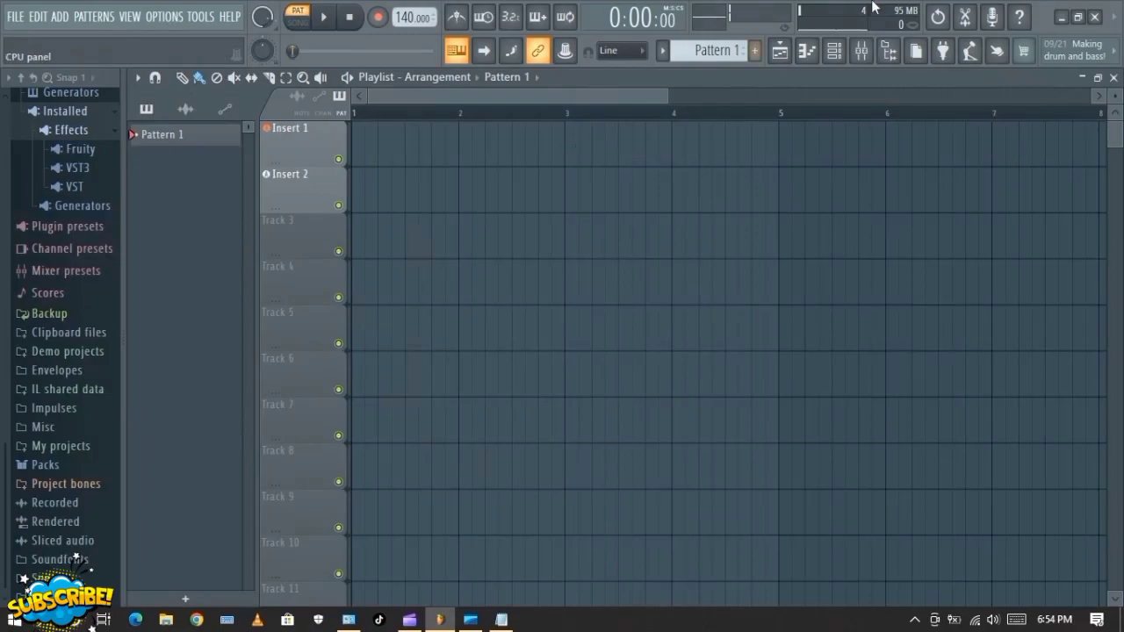
Step: Place the desktop audio file Praise 4 Yt_mixed at the start of the Insert 2 playlist track and maximize the FL Studio window again
click(1081, 17)
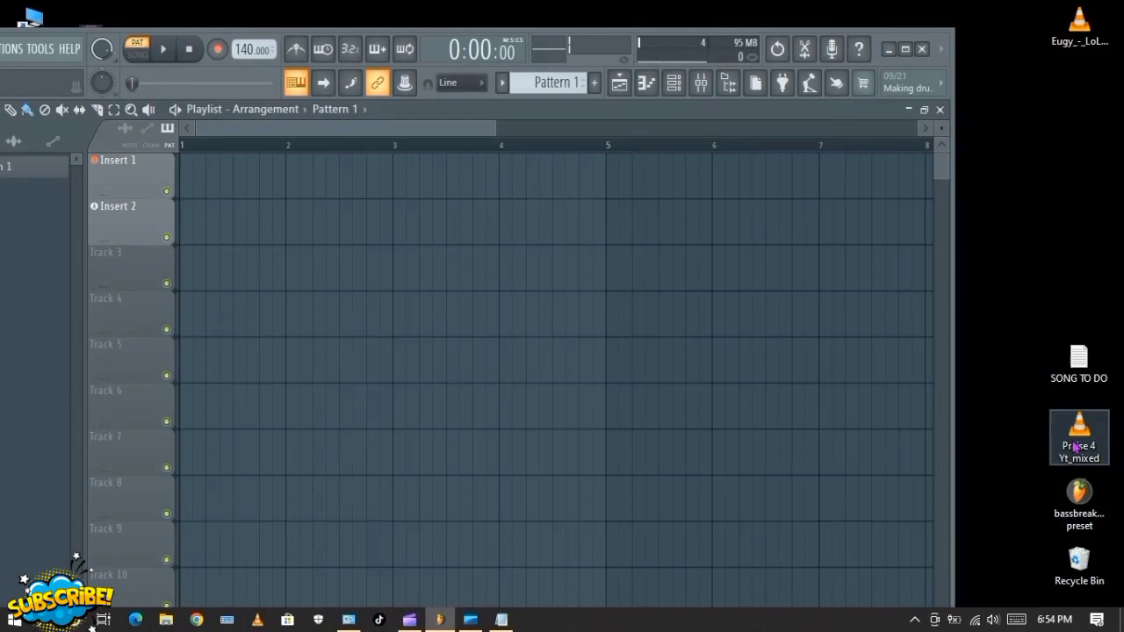
drag(1076, 448, 185, 221)
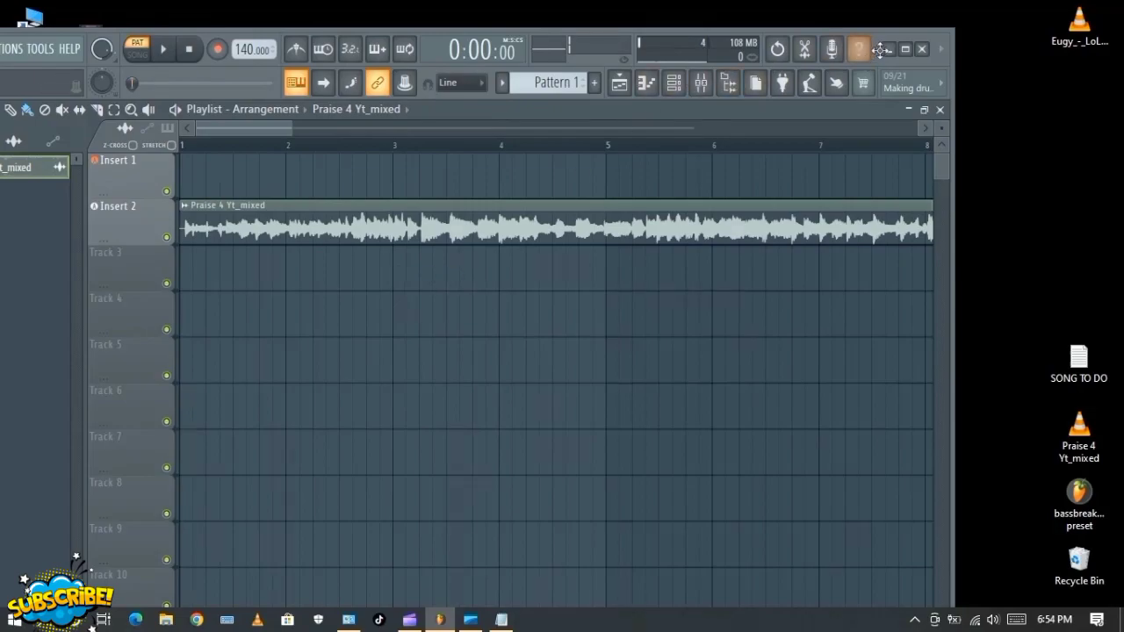
drag(901, 32, 965, 1)
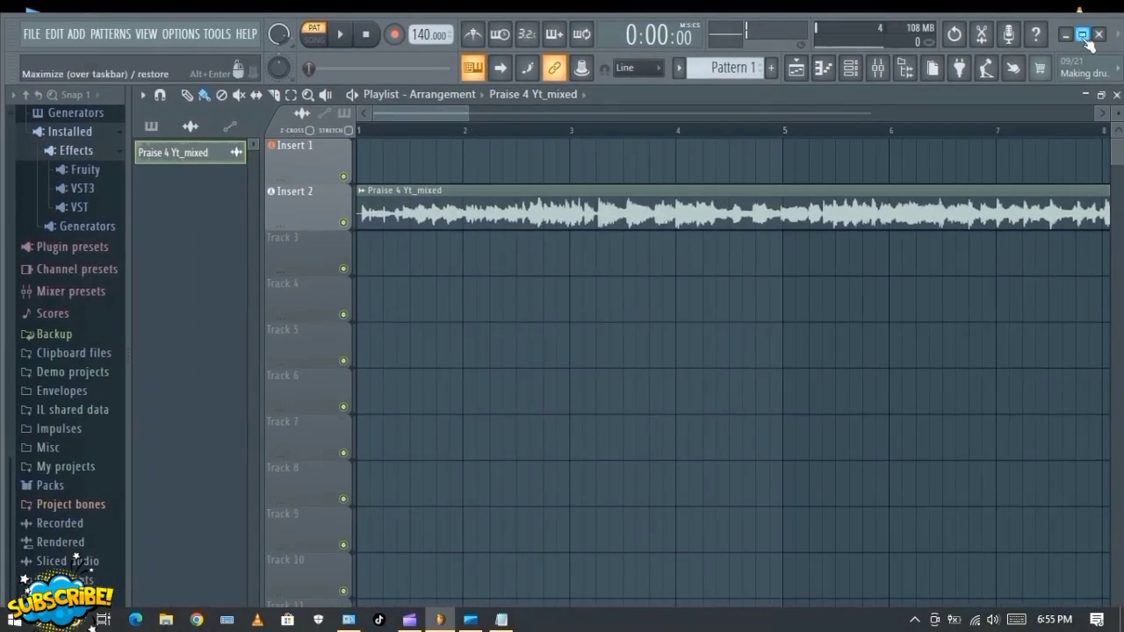
click(1083, 35)
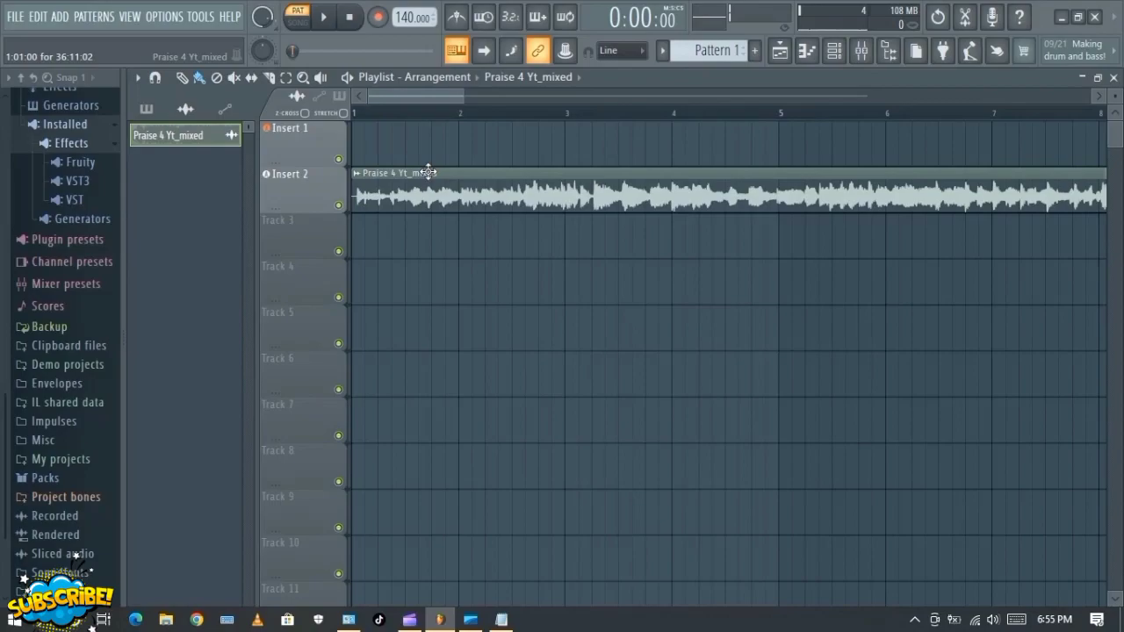
Step: Lower the volume of mixer track Insert 2 to about 63% (-8.9 dB) and return to the playlist
click(861, 52)
drag(271, 360, 270, 420)
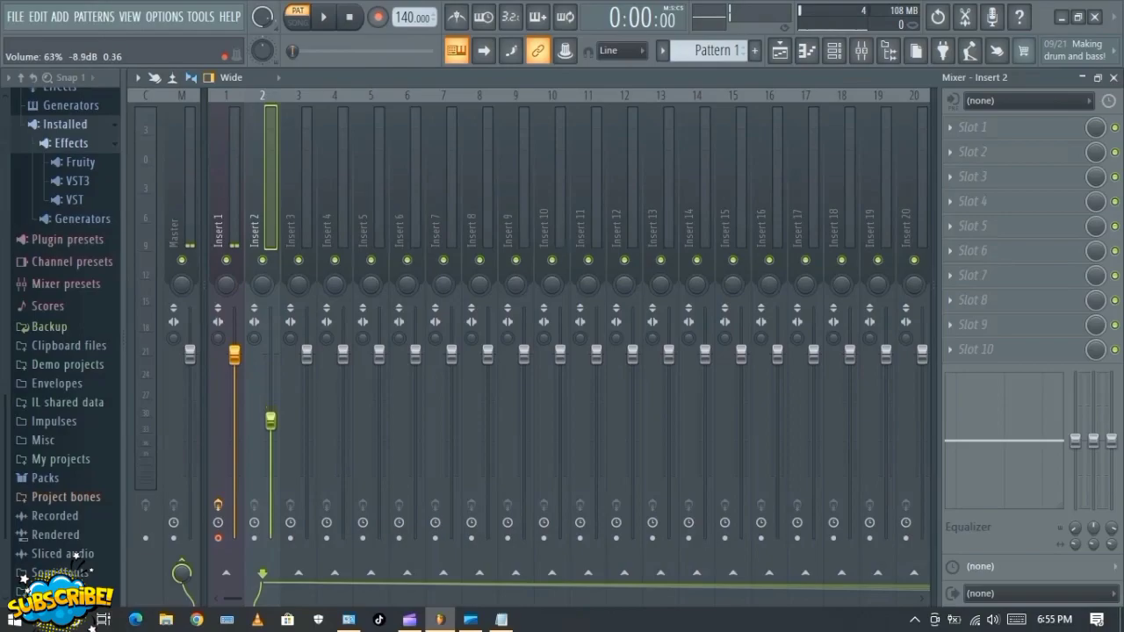
click(786, 56)
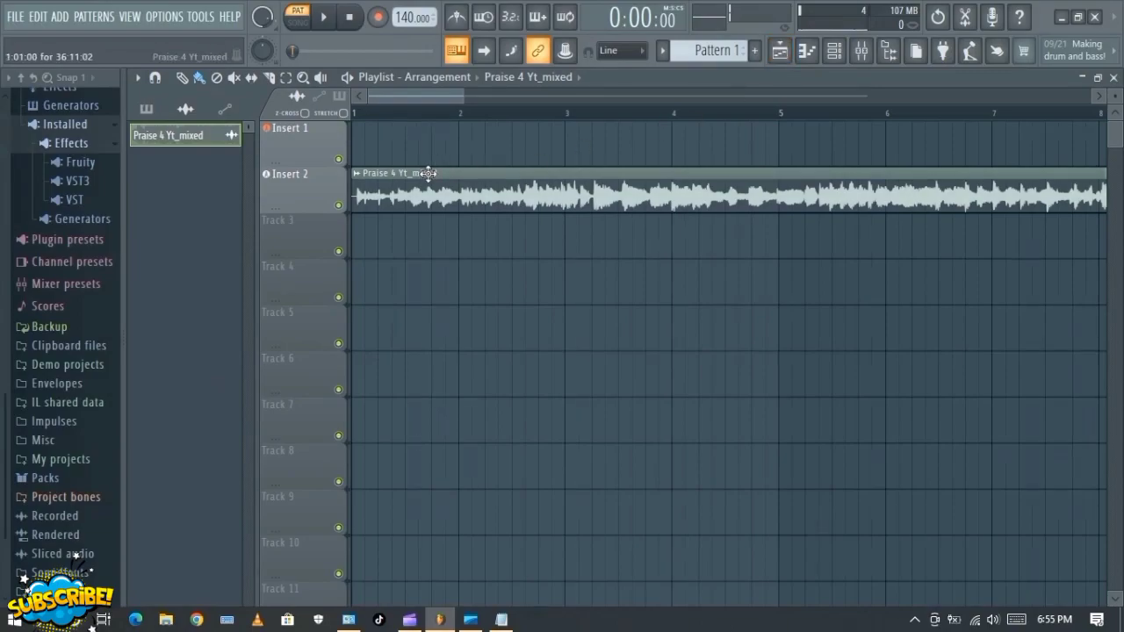
Step: Set playback to song mode and enable recording
click(303, 21)
click(380, 19)
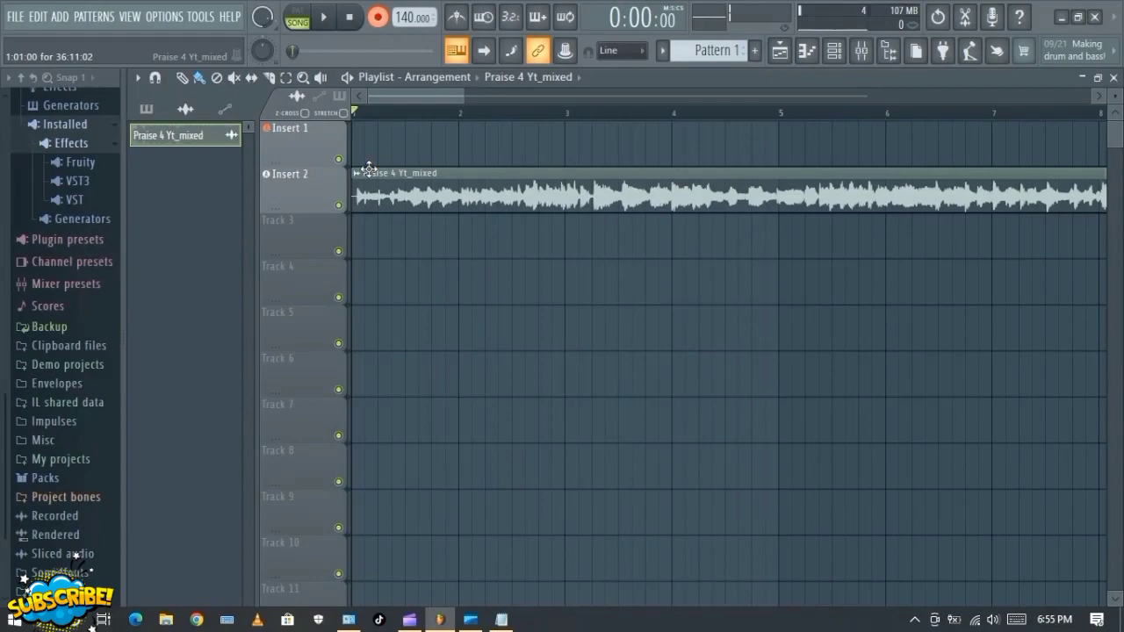
Step: Enable the countdown before recording and record a microphone take on Insert 1 over the whole backing track
click(513, 17)
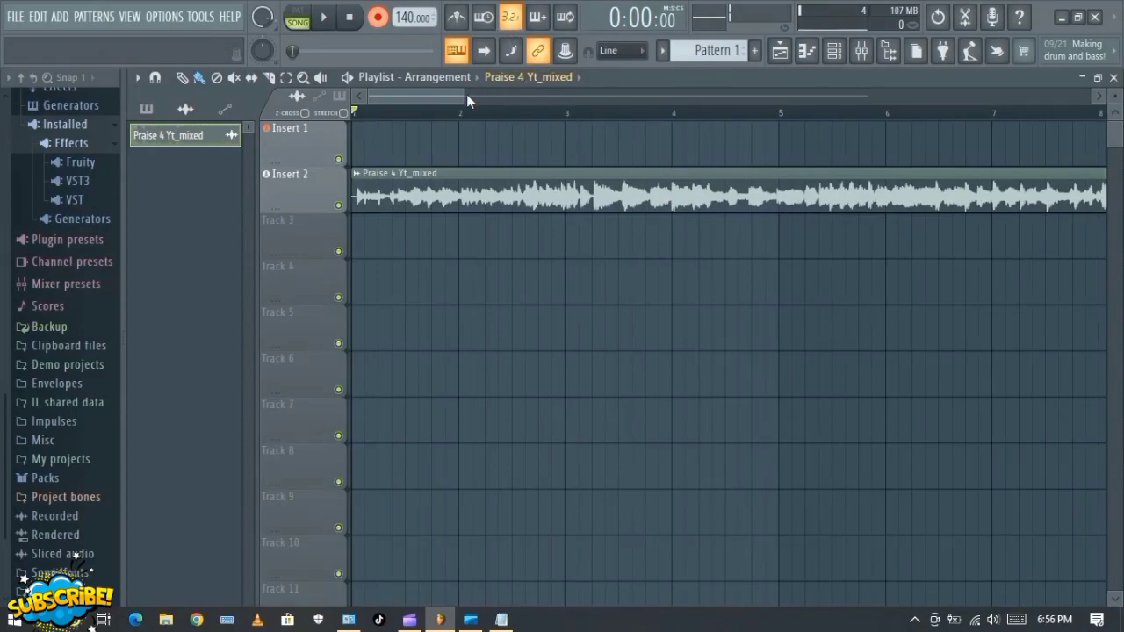
drag(470, 98, 874, 97)
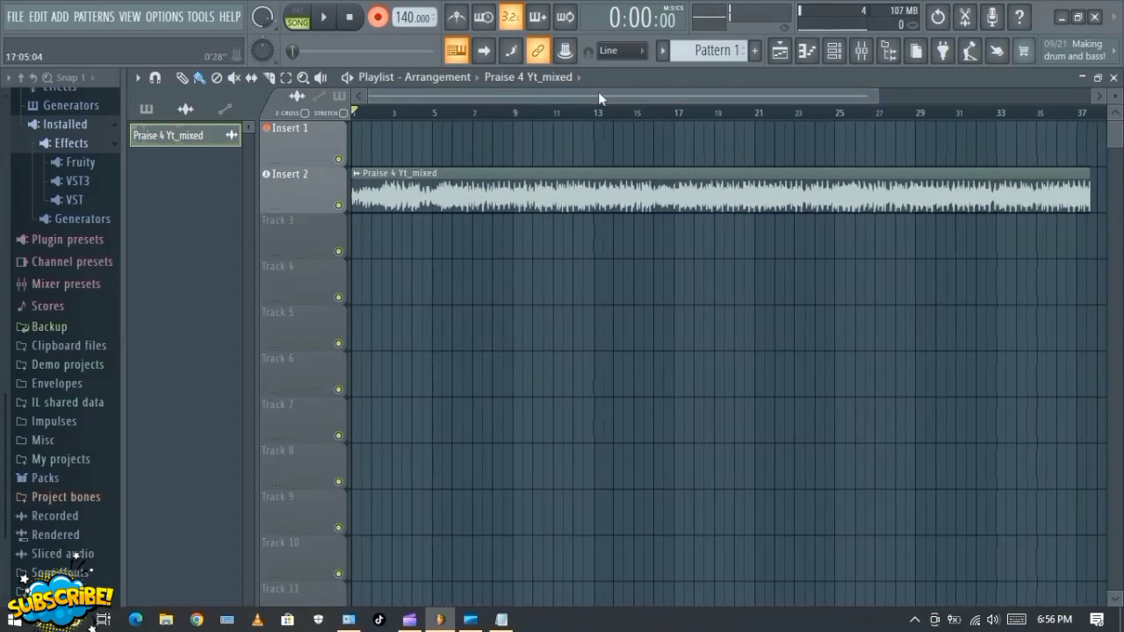
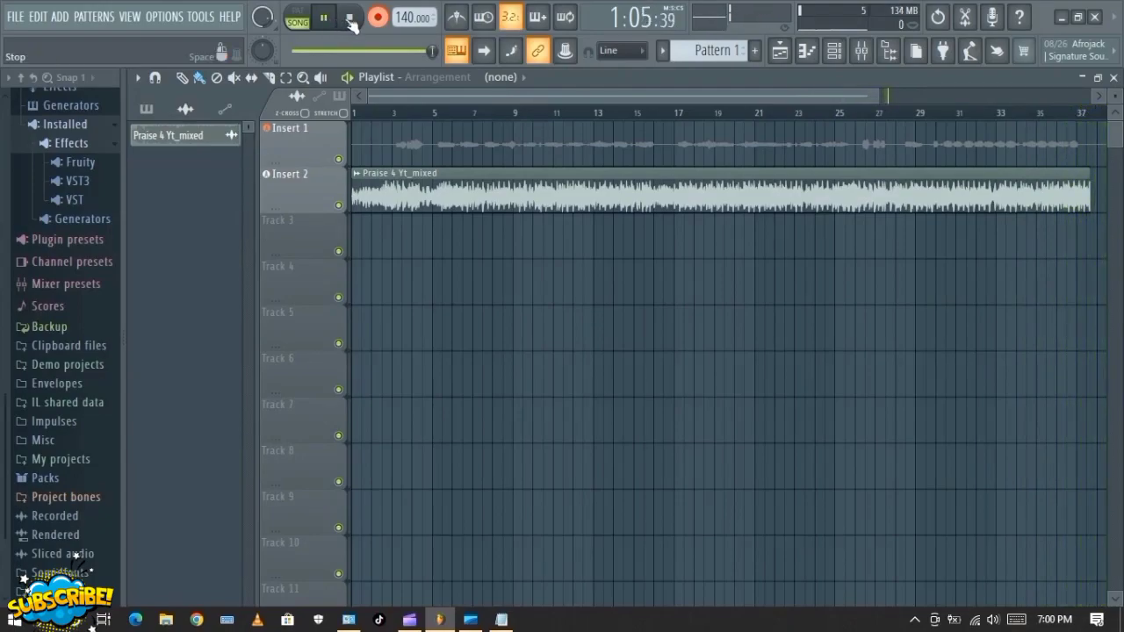
click(350, 19)
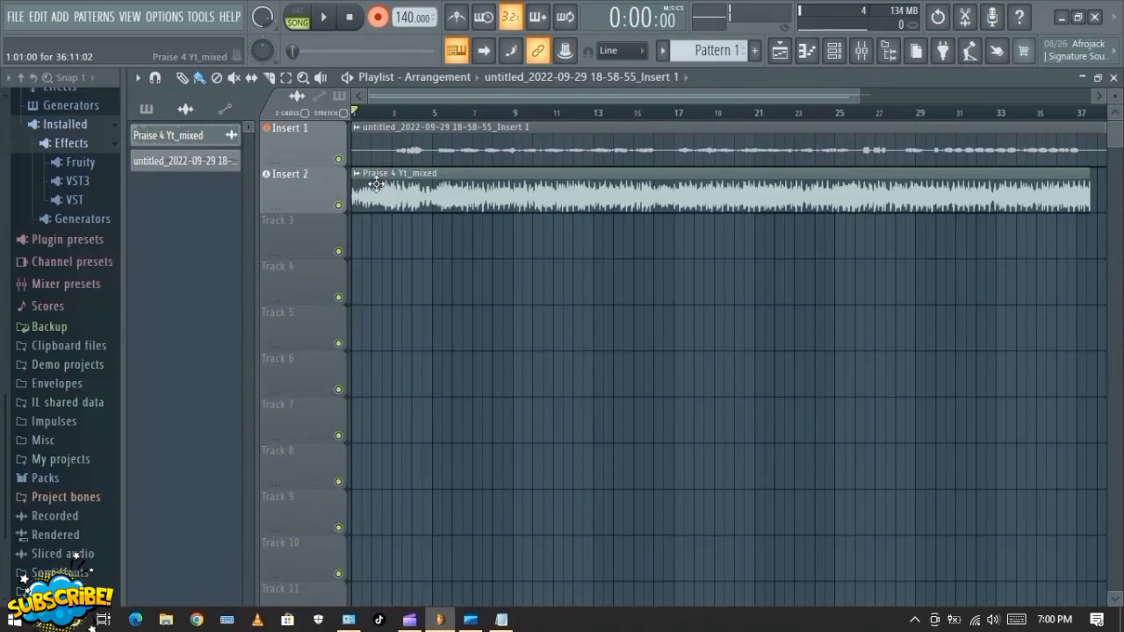
Step: Play back the recorded take with the backing track while watching their levels in the mixer, and stop playback
click(861, 50)
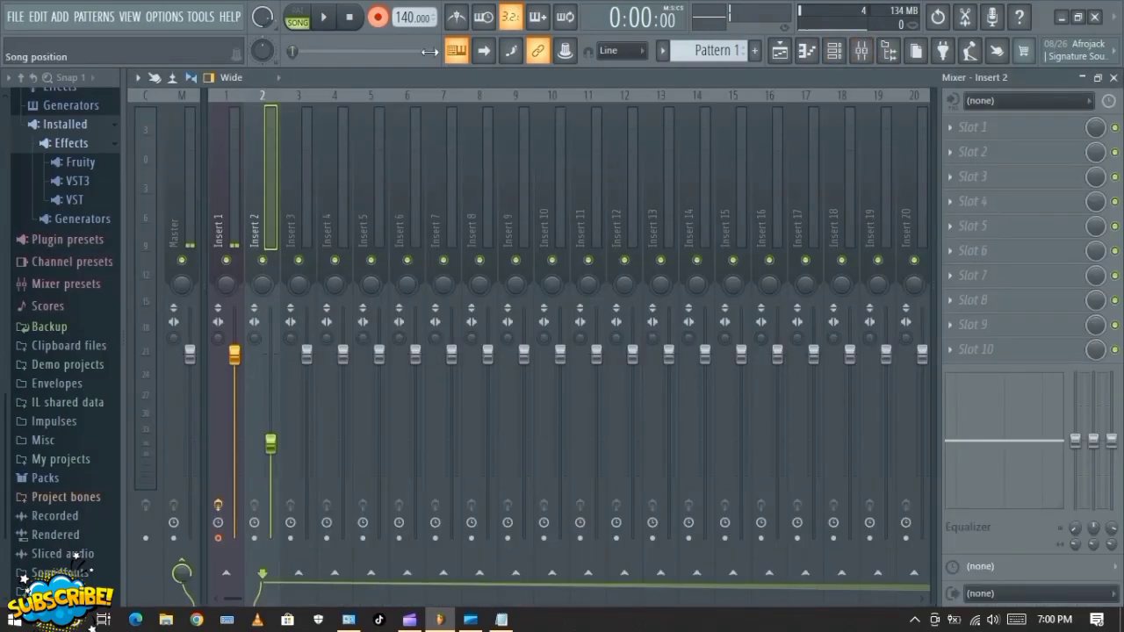
click(327, 19)
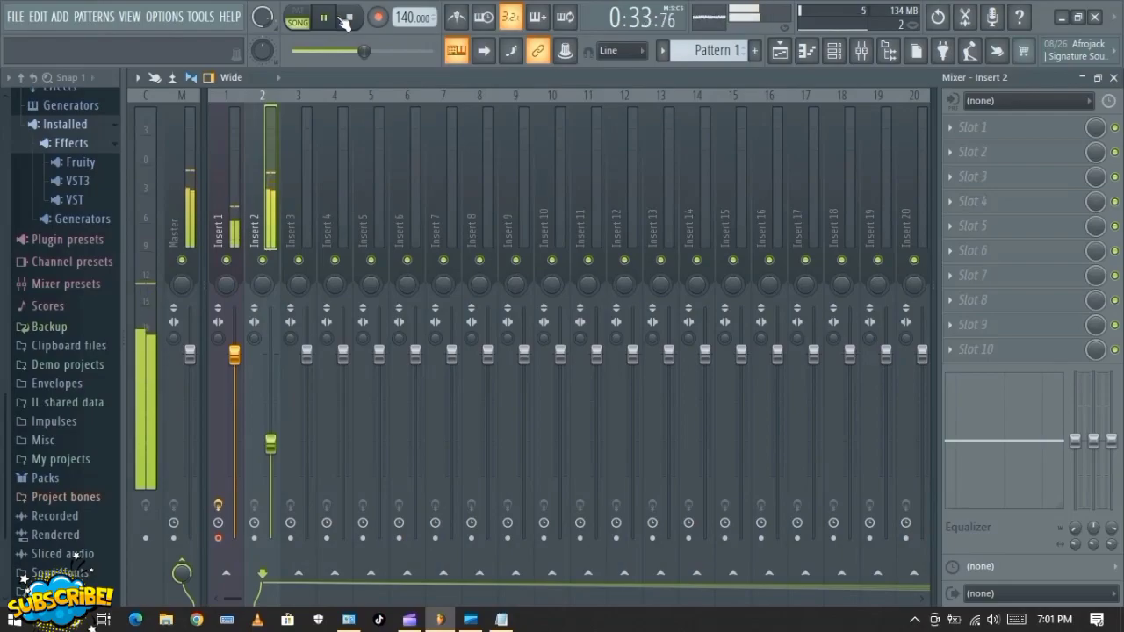
click(346, 21)
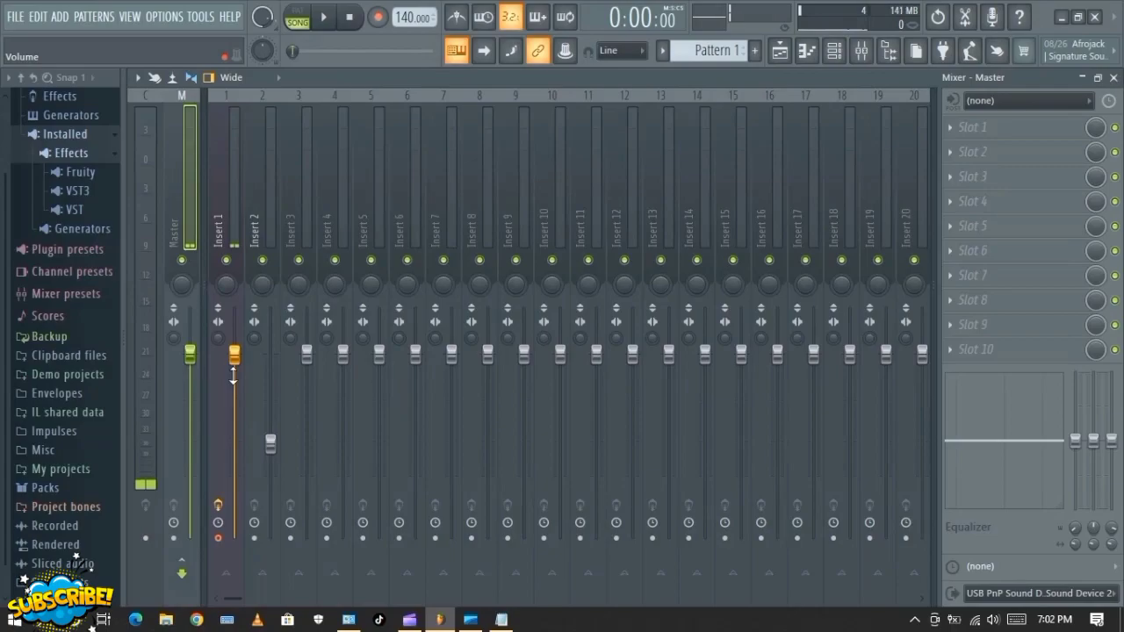
Step: Select mixer track Insert 1 and start the song with recording enabled
click(233, 375)
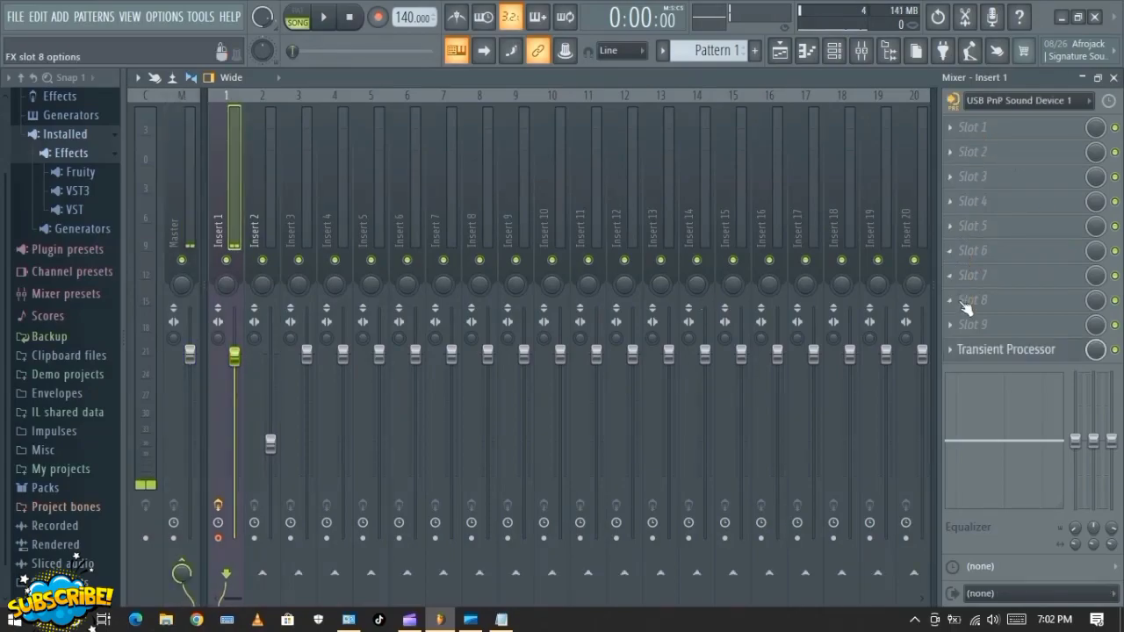
key(space)
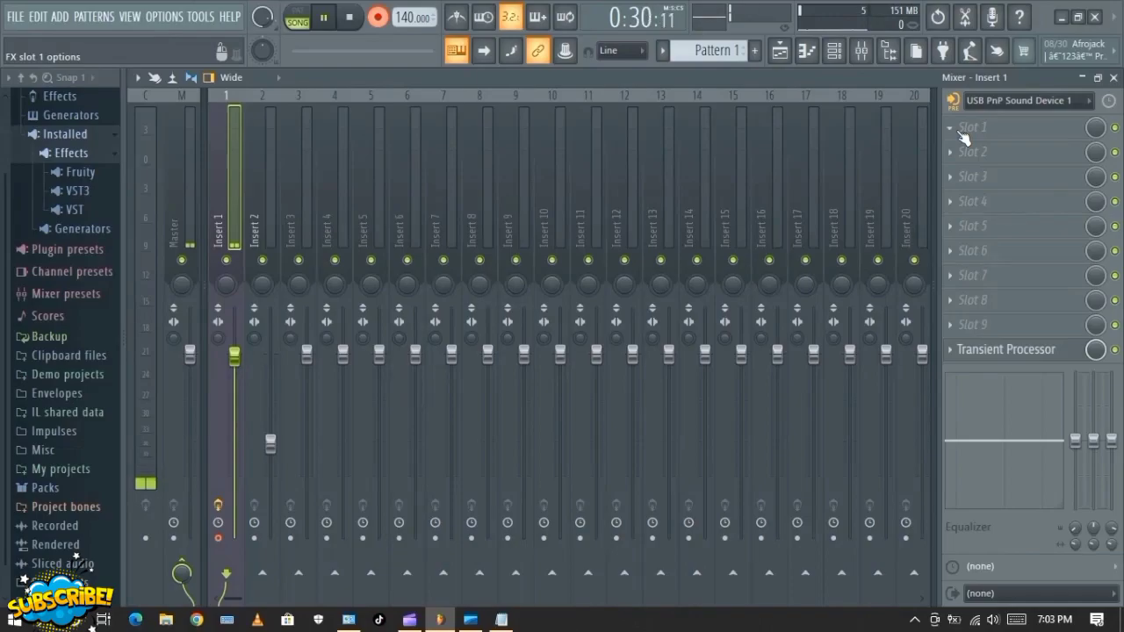
Step: Try Fruity Chorus in the first effect slot of Insert 1 and replace it with Bass Preamp v.1
click(962, 131)
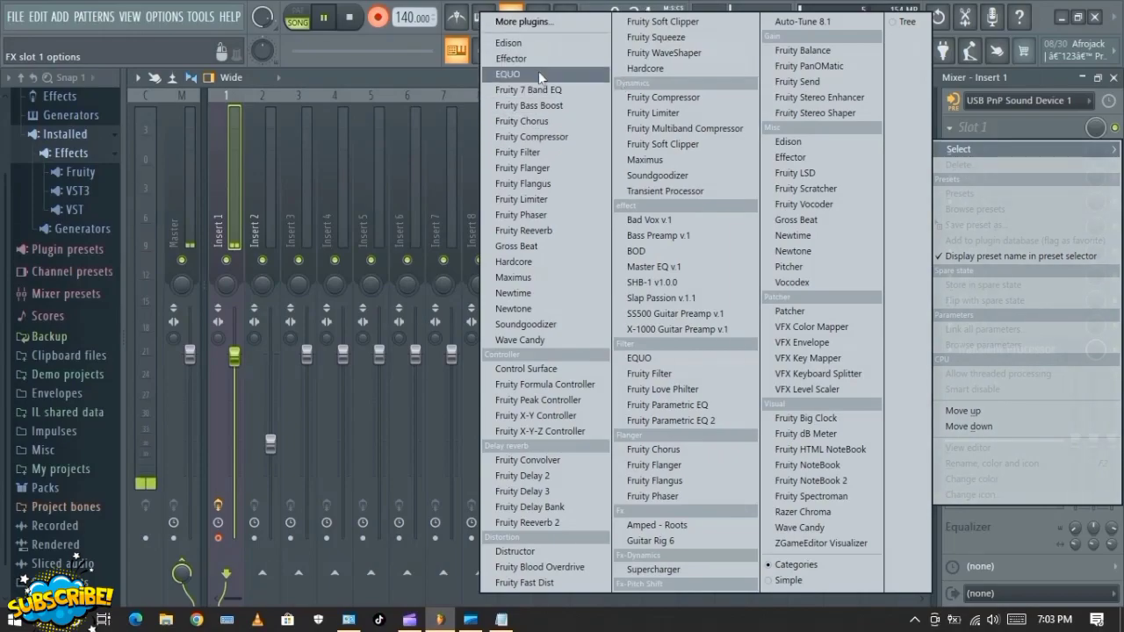
click(557, 120)
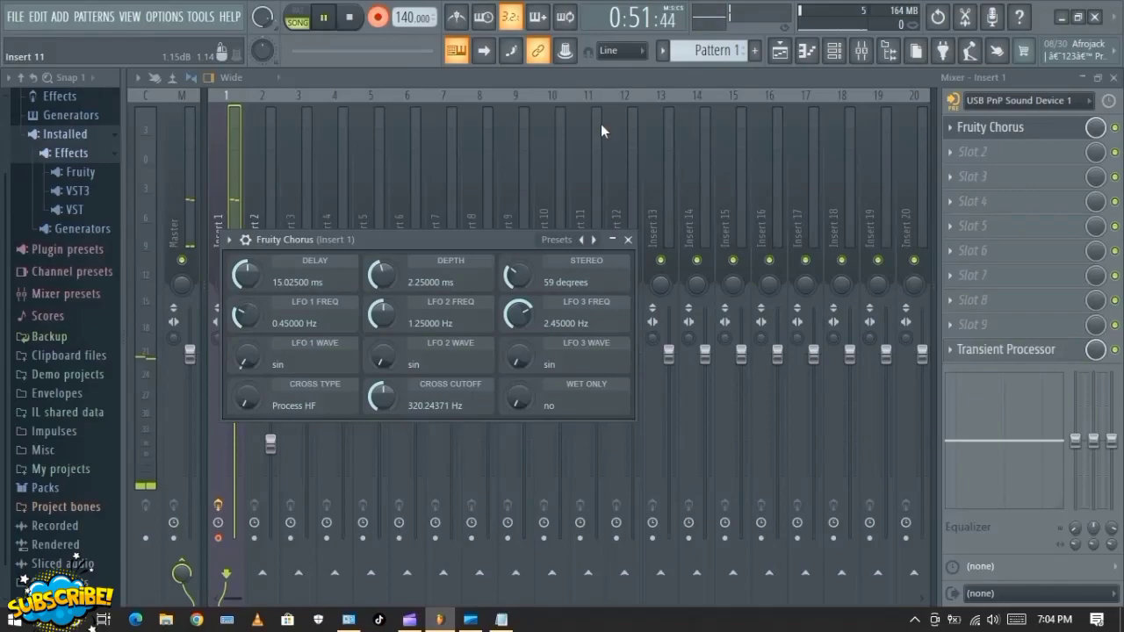
click(950, 129)
mouse_move(948, 153)
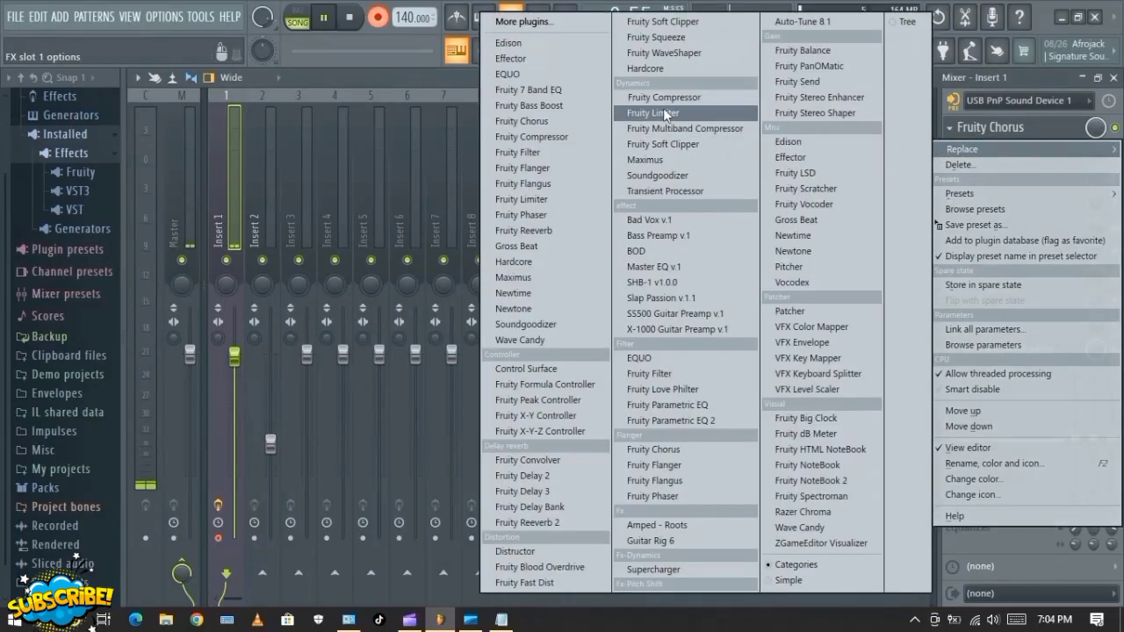
click(678, 236)
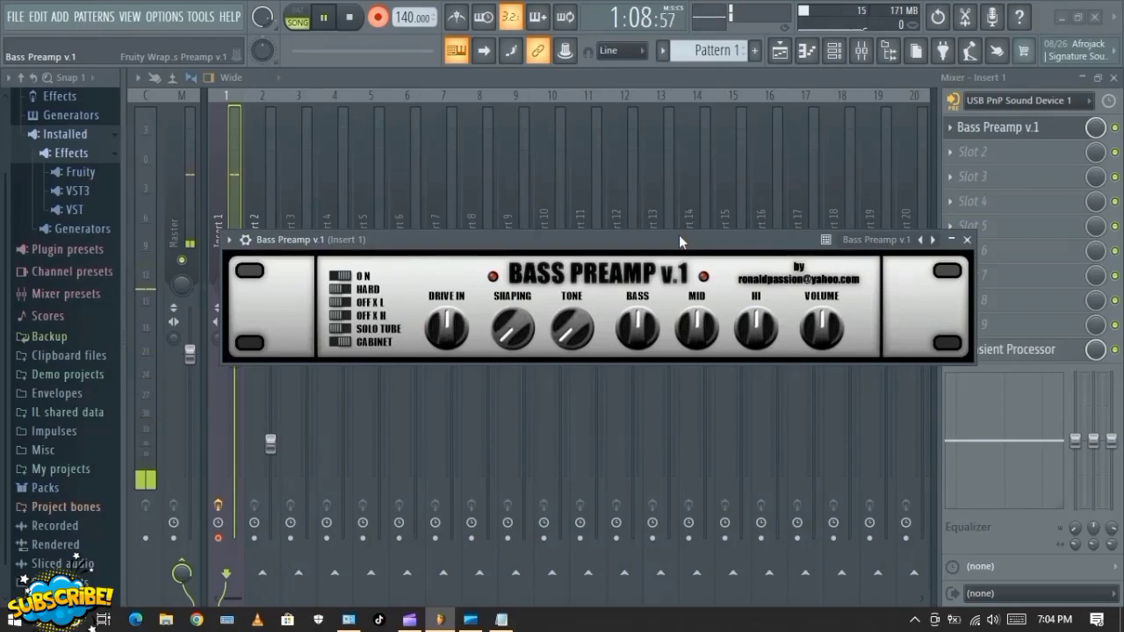
Step: Replace the effect in the first slot of Insert 1 with SHB-1 v1.0.0, review its controls and close its window
click(950, 129)
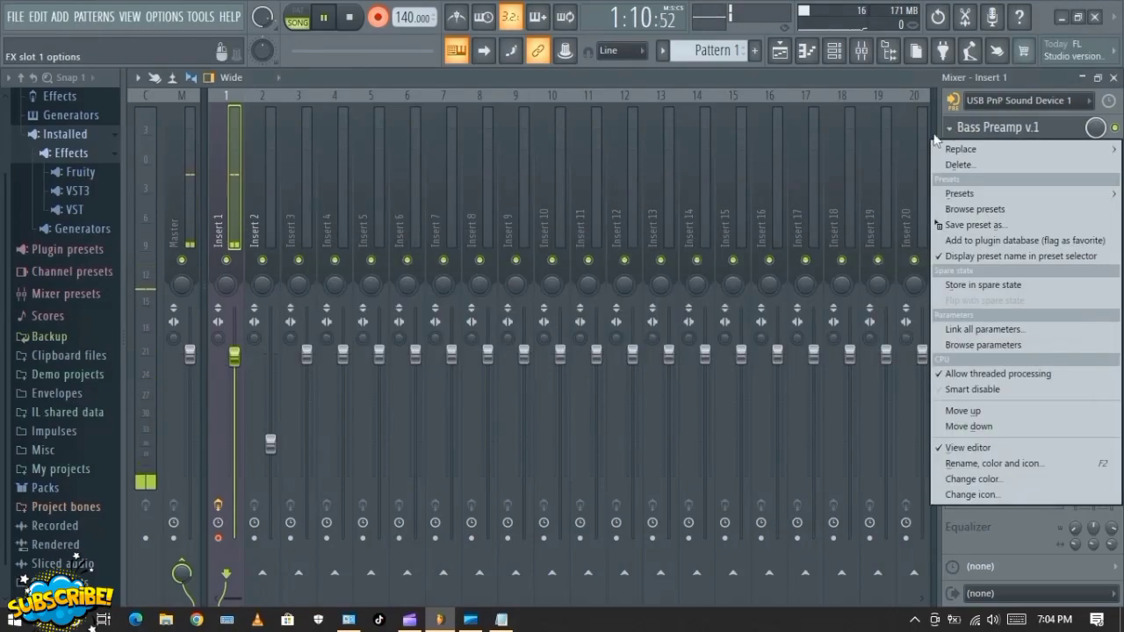
mouse_move(969, 149)
click(685, 286)
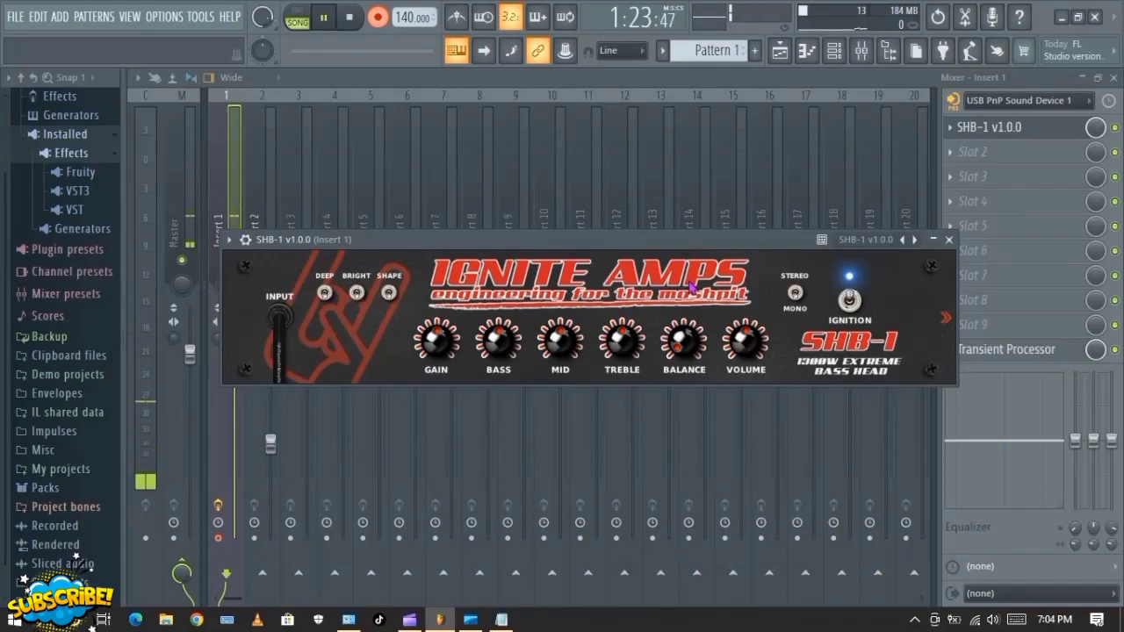
click(948, 239)
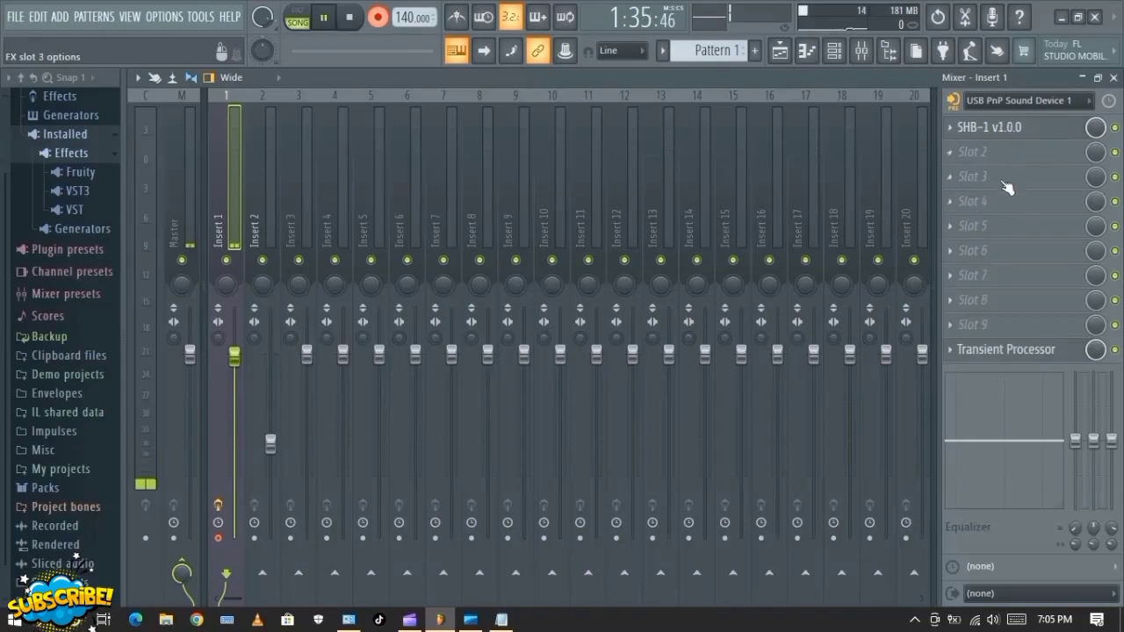
click(990, 128)
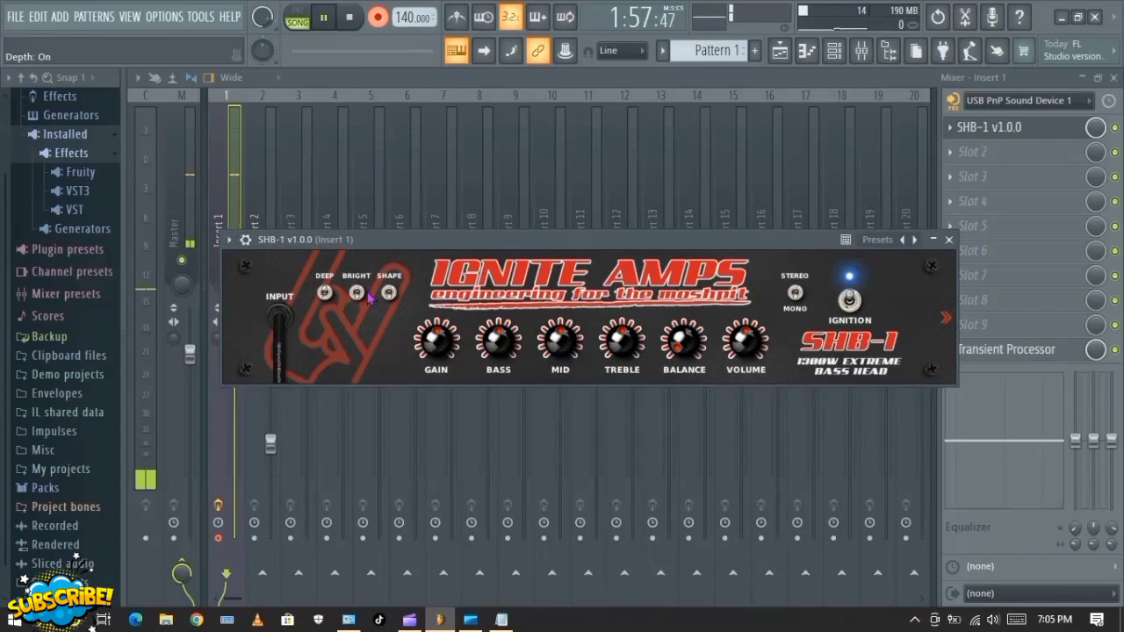
click(948, 239)
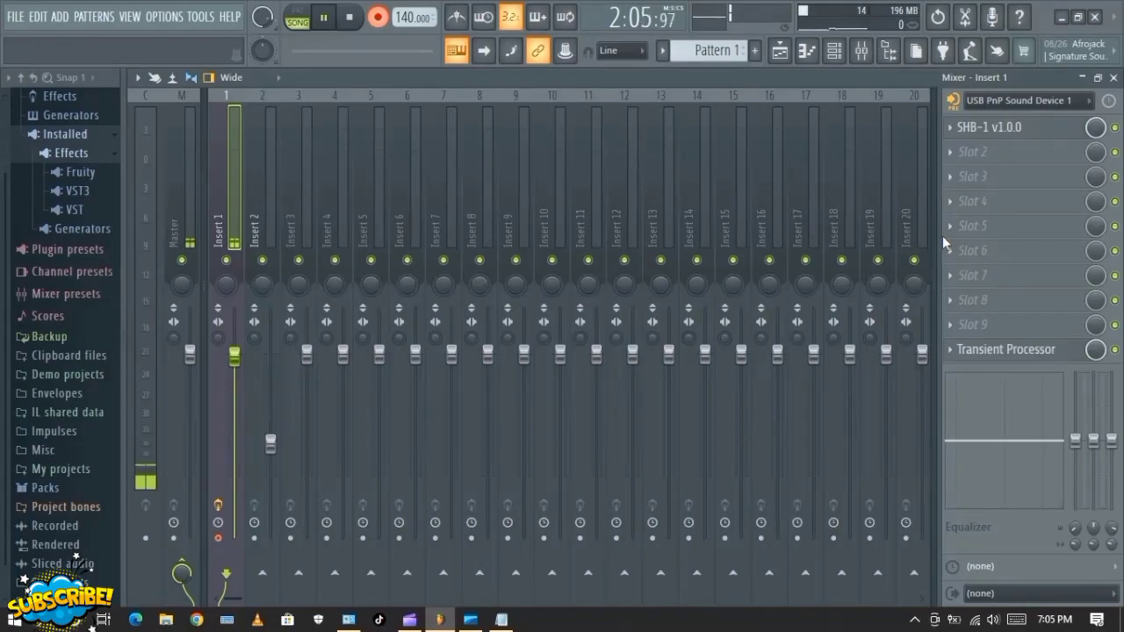